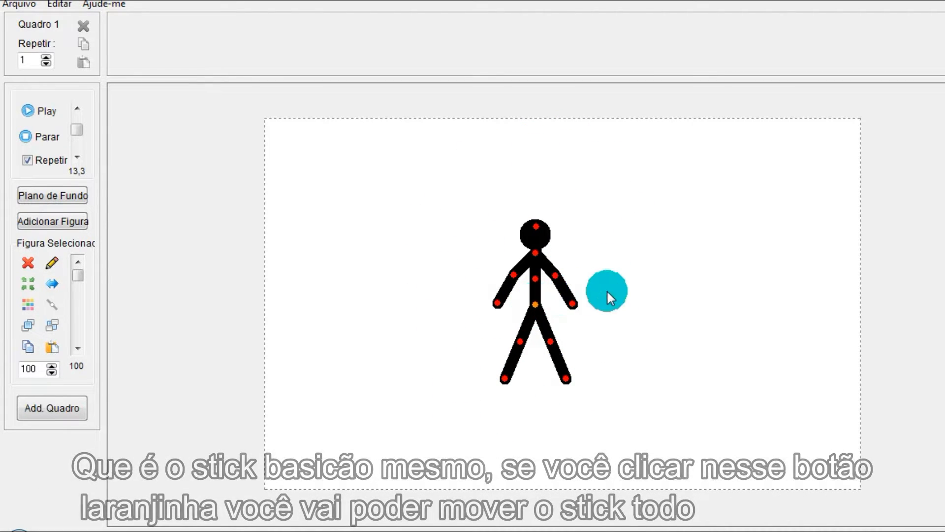
# Step: Move the stick figure toward the canvas centre, stretch one arm out horizontally, and mirror the figure
pyautogui.moveTo(536, 304); pyautogui.dragTo(608, 276)
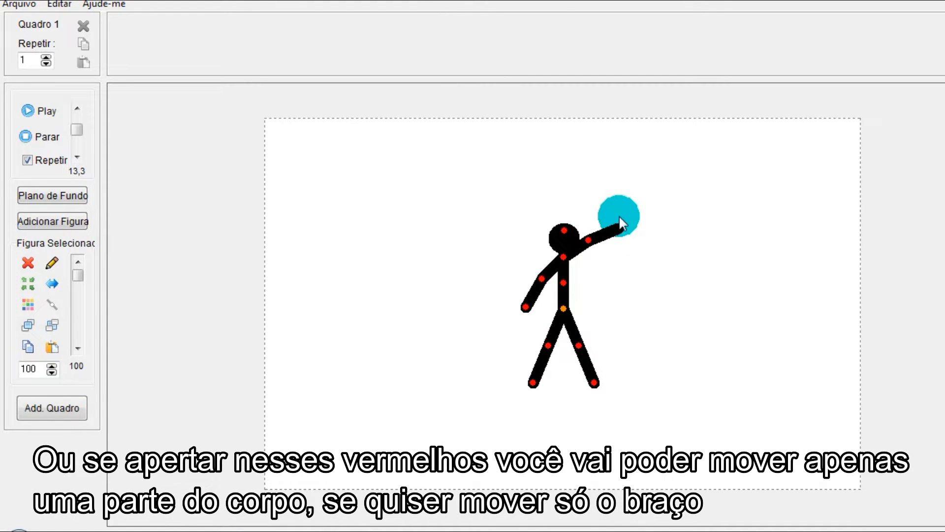
pyautogui.moveTo(629, 287); pyautogui.dragTo(615, 265)
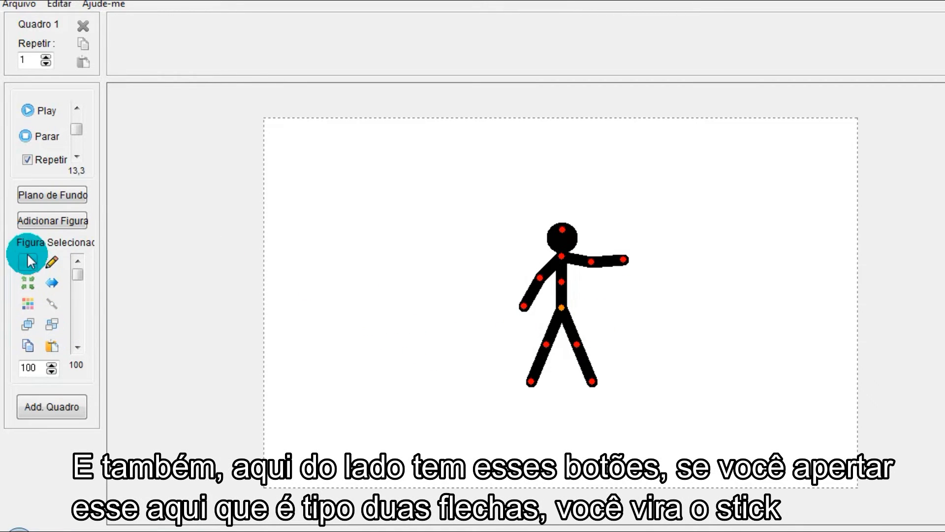
pyautogui.click(56, 281)
pyautogui.click(509, 255)
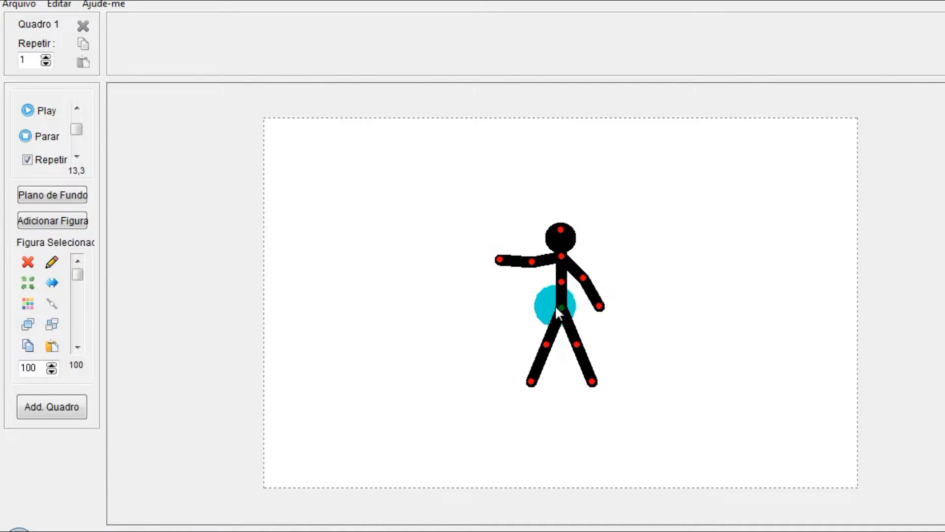
# Step: Shift the stick figure aside, duplicate it, and mirror one of the two so they face each other with outstretched arms
pyautogui.moveTo(556, 308); pyautogui.dragTo(495, 308)
pyautogui.hotkey('ctrl', 'c')
pyautogui.hotkey('ctrl', 'v')
pyautogui.click(52, 282)
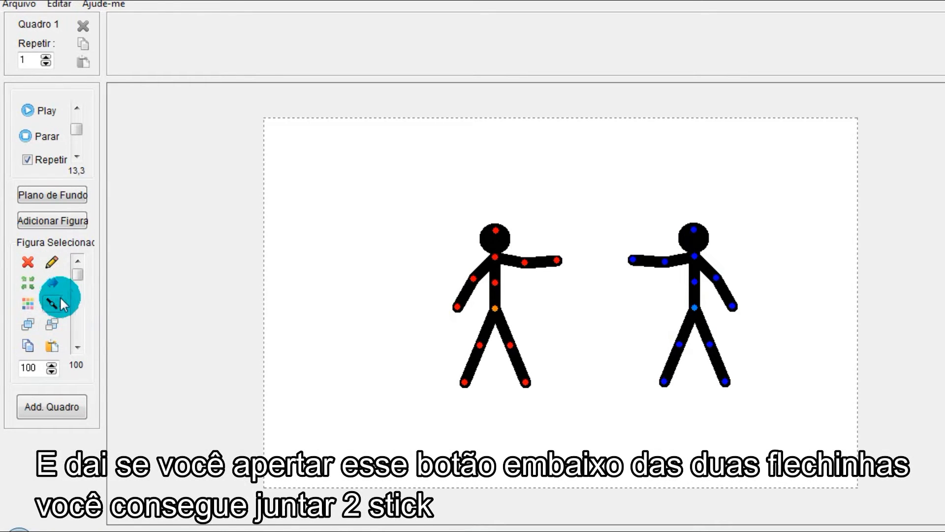
# Step: Join one stick figure to the other figure's outstretched hand, and detach it again, moving it aside
pyautogui.click(53, 306)
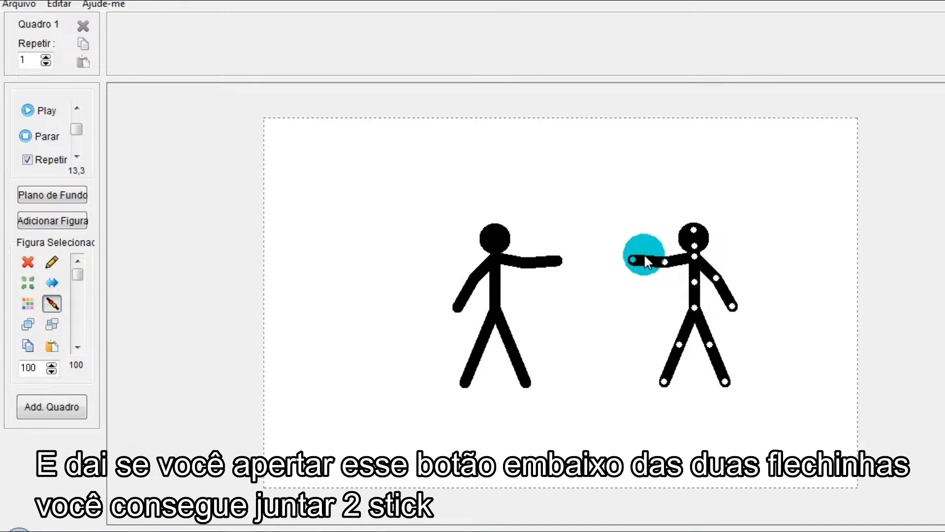
pyautogui.click(633, 260)
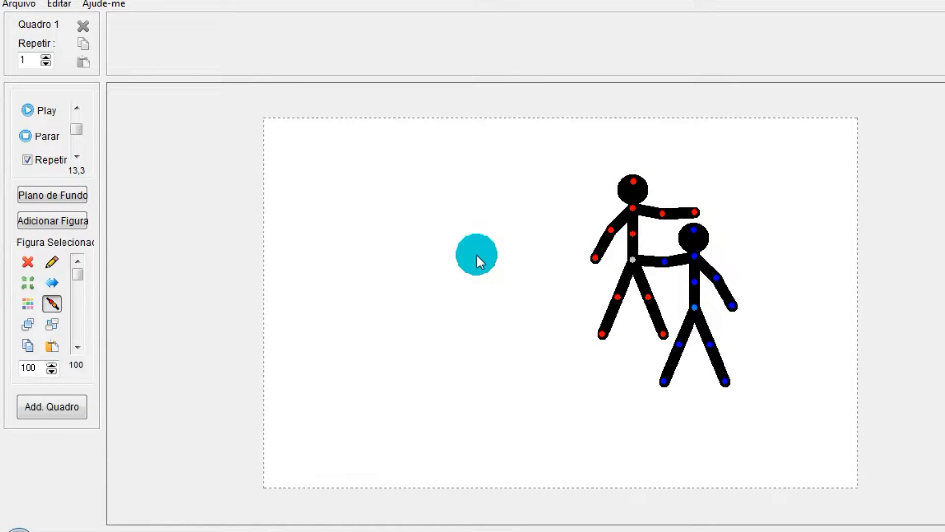
pyautogui.click(52, 327)
pyautogui.click(53, 305)
pyautogui.moveTo(639, 261)
pyautogui.mouseDown()
pyautogui.moveTo(646, 291)
pyautogui.moveTo(627, 266)
pyautogui.moveTo(584, 310)
pyautogui.moveTo(578, 300)
pyautogui.mouseUp()
# Step: Recolour the detached stick figure yellow
pyautogui.click(27, 308)
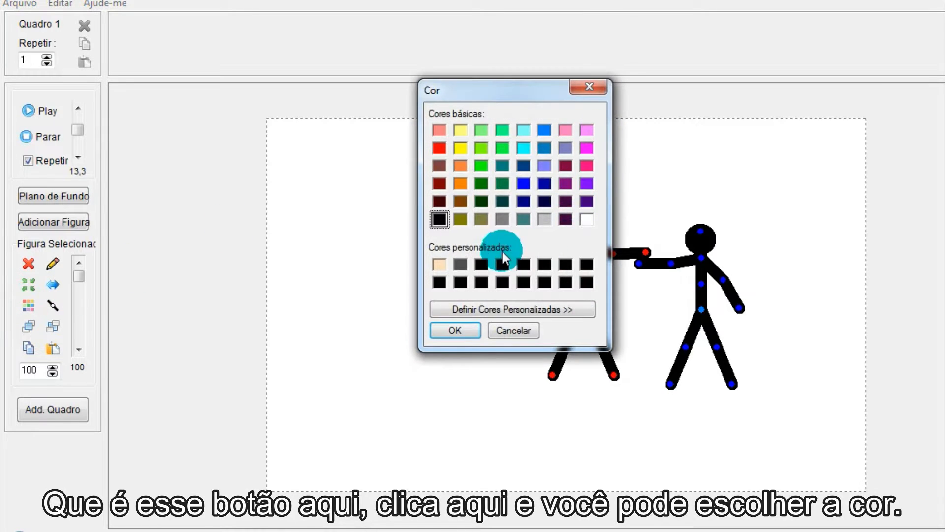
pyautogui.click(461, 148)
pyautogui.click(455, 330)
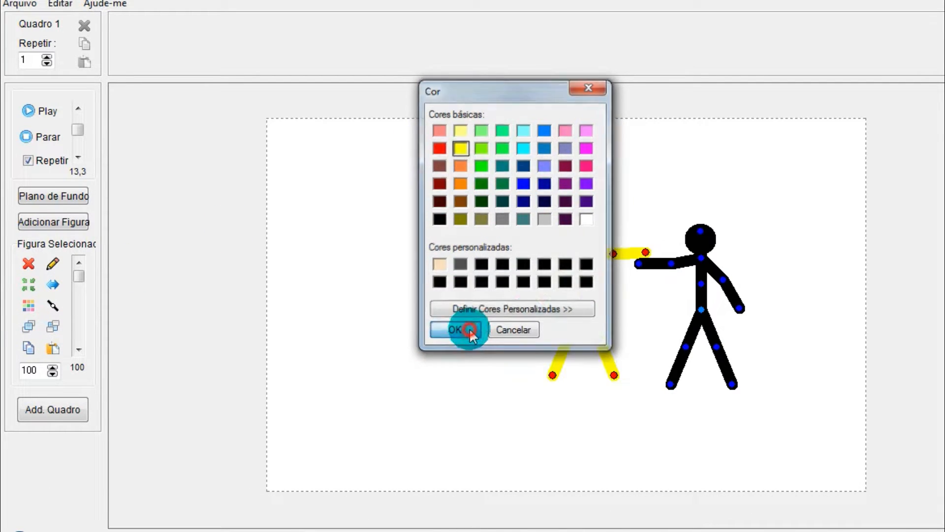
pyautogui.click(622, 282)
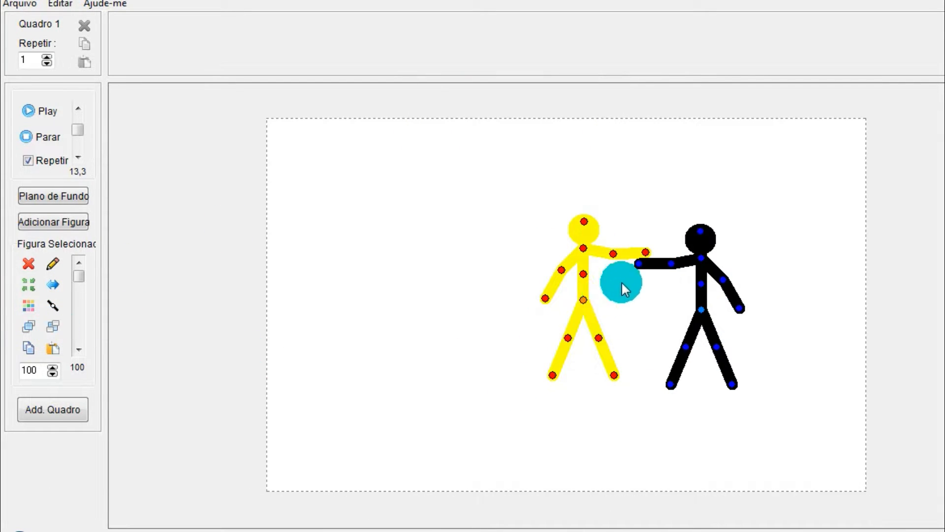
# Step: Overlap the yellow figure with the black one, and switch its stacking order to the front and back again
pyautogui.moveTo(585, 305); pyautogui.dragTo(668, 308)
pyautogui.click(30, 327)
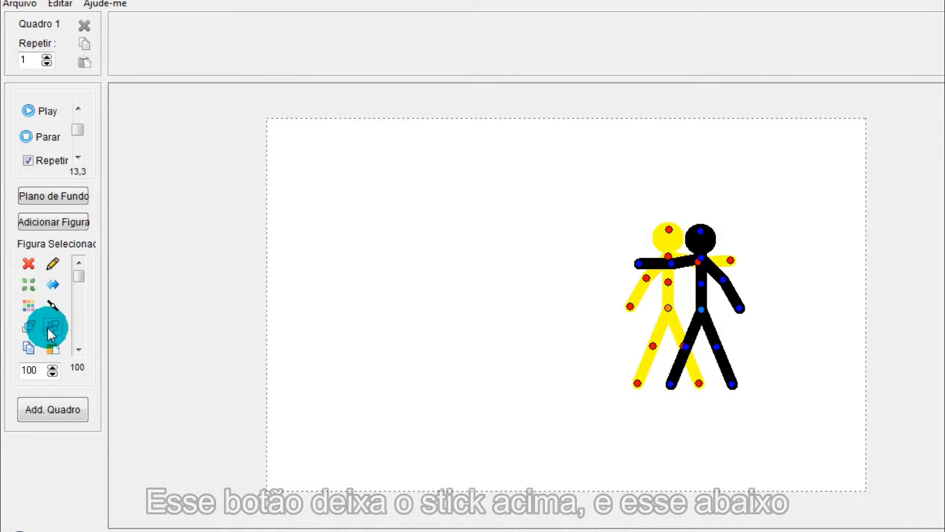
pyautogui.click(727, 311)
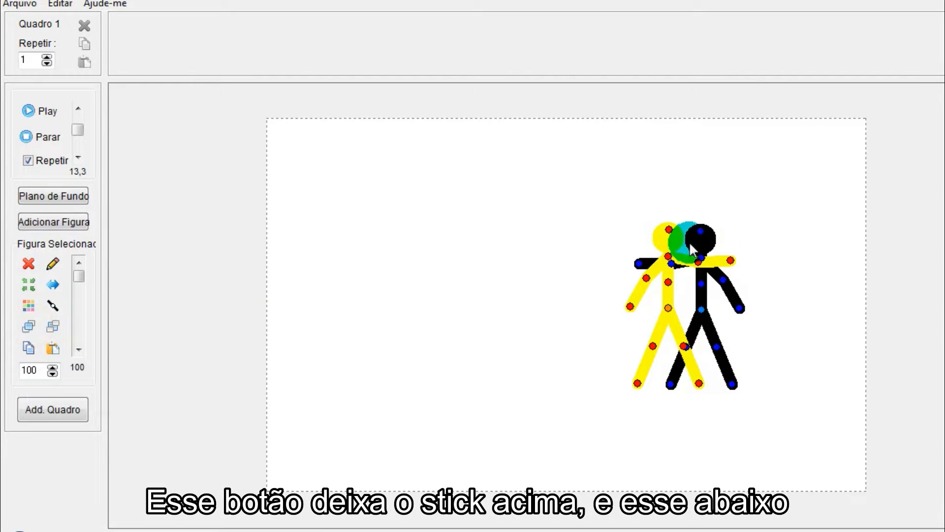
pyautogui.click(51, 325)
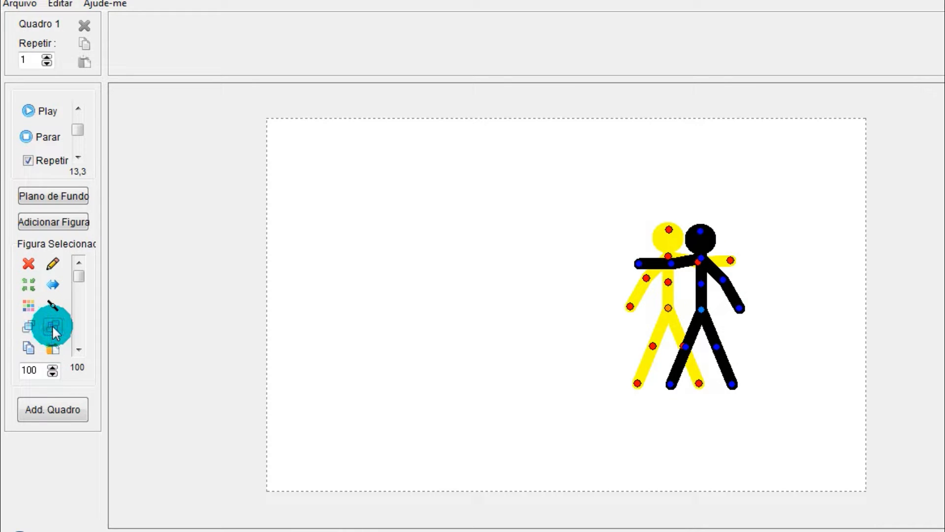
pyautogui.click(357, 322)
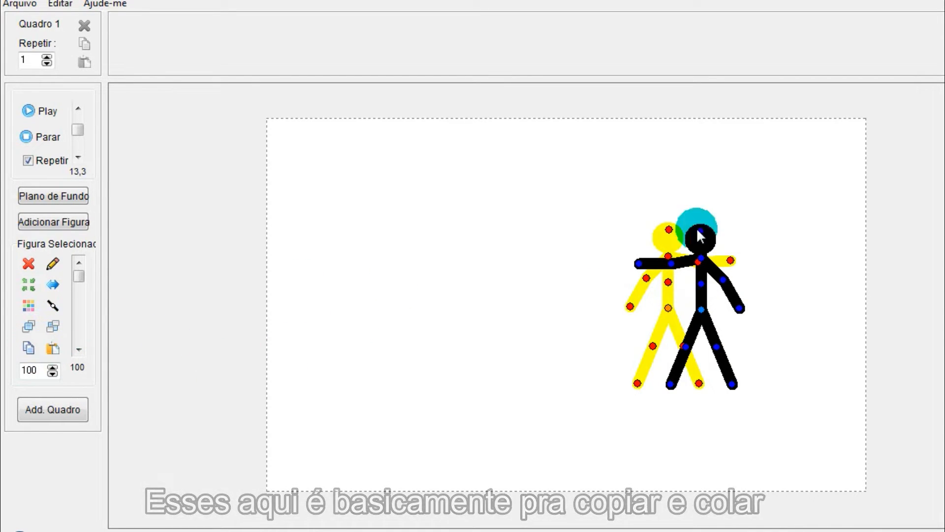
# Step: Try the yellow figure at sizes 2000 and 50, and restore its size to 100
pyautogui.click(42, 372)
pyautogui.doubleClick(42, 372)
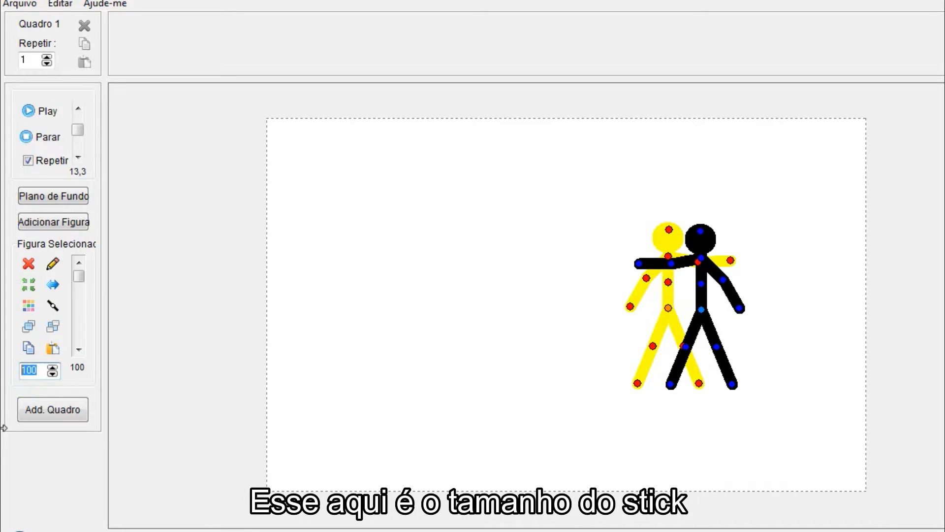
pyautogui.write('0')
pyautogui.press('BackSpace')
pyautogui.press('BackSpace')
pyautogui.press('BackSpace')
pyautogui.press('BackSpace')
pyautogui.write('2000')
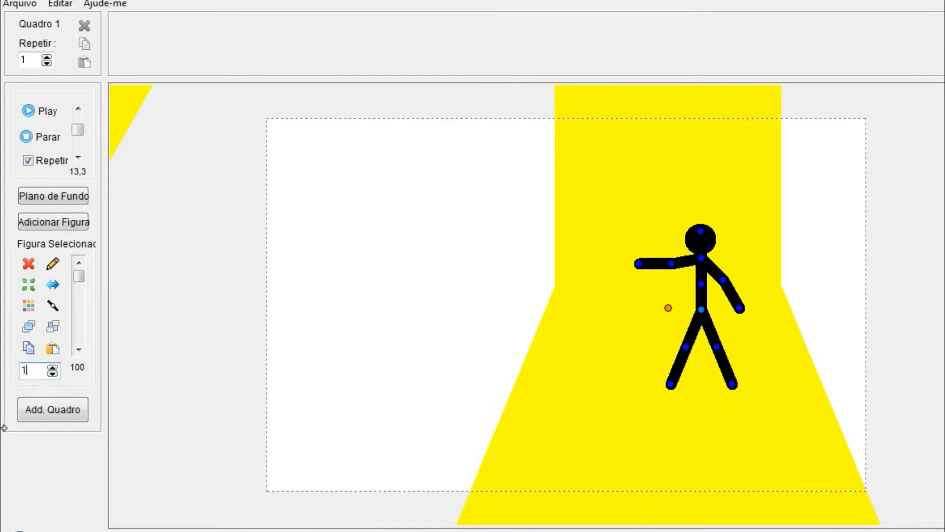
pyautogui.write('100')
pyautogui.write('0')
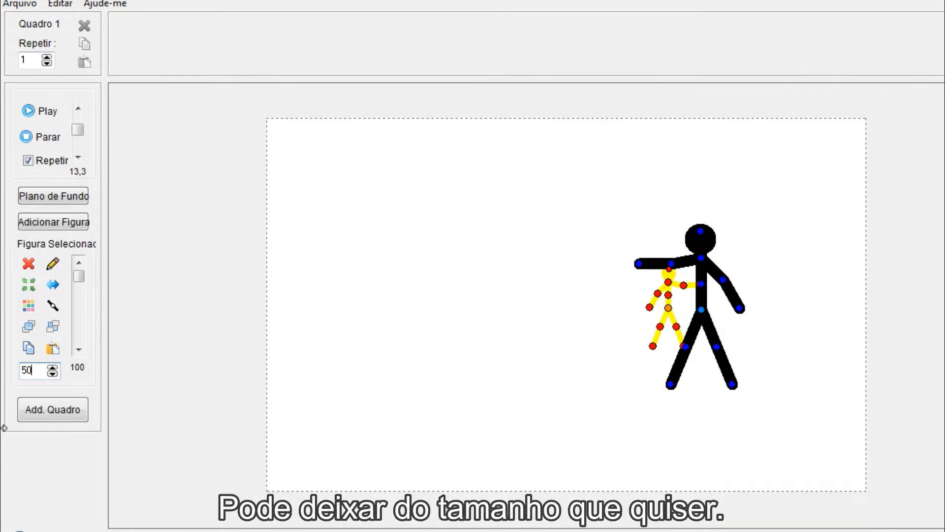
pyautogui.press('BackSpace')
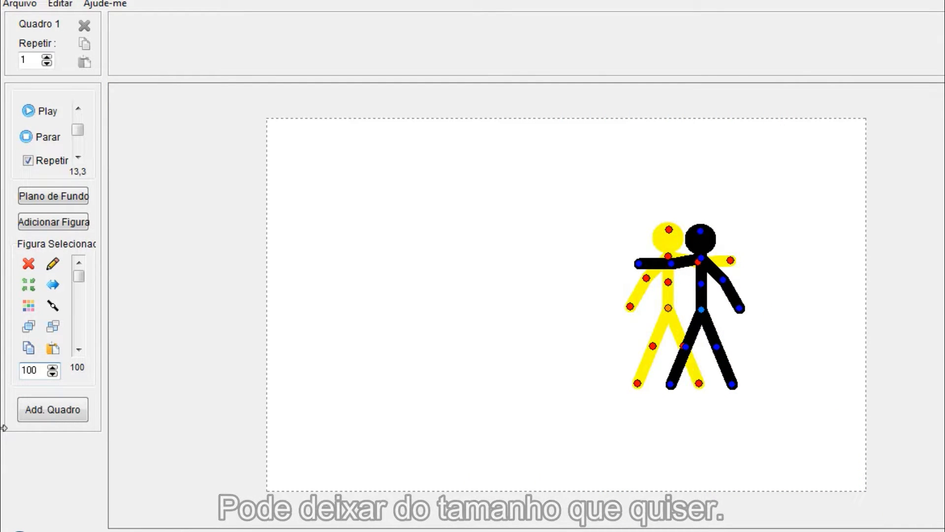
pyautogui.moveTo(80, 282); pyautogui.dragTo(101, 272)
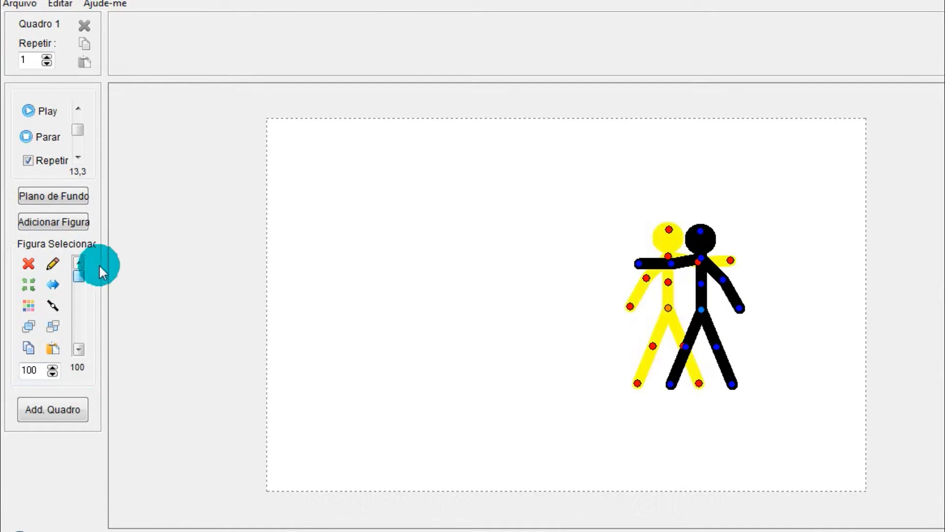
# Step: Open the figure for editing and add a small circle as a hand at the end of each arm
pyautogui.click(56, 264)
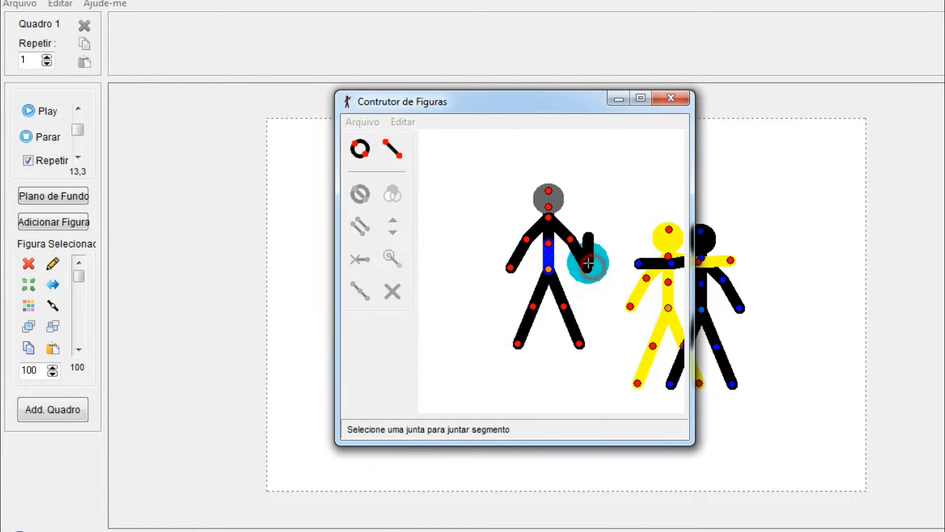
pyautogui.click(589, 264)
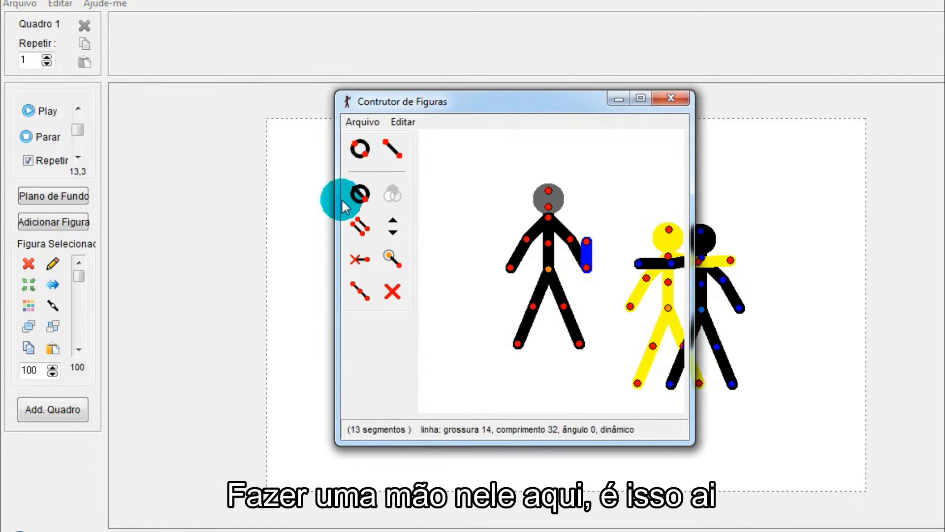
pyautogui.click(360, 193)
pyautogui.moveTo(594, 255); pyautogui.dragTo(601, 282)
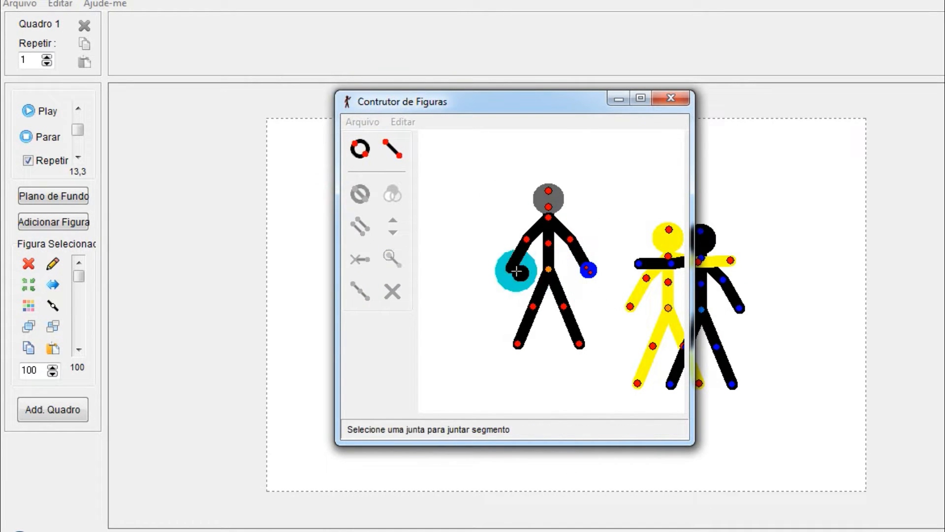
pyautogui.click(515, 271)
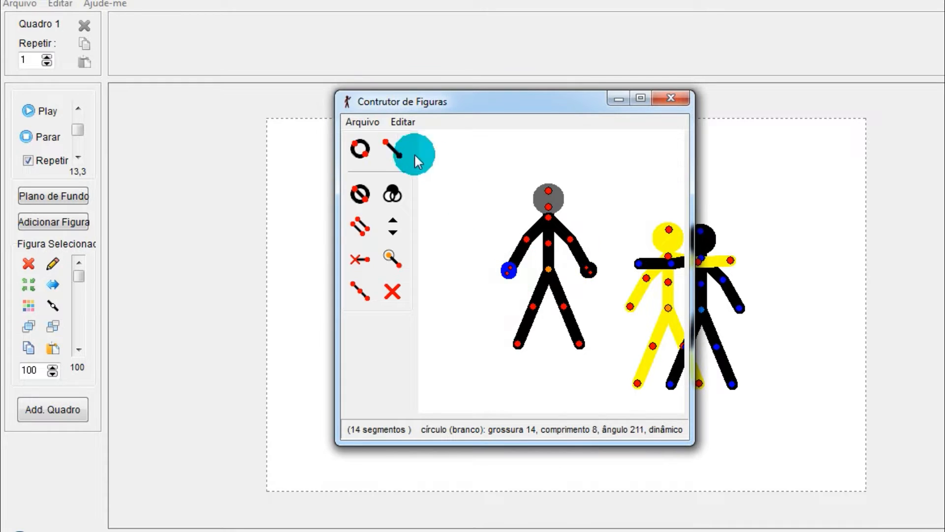
# Step: Name the edited figure with hands, add it to the animation and place it apart from the yellow and black figures
pyautogui.click(362, 123)
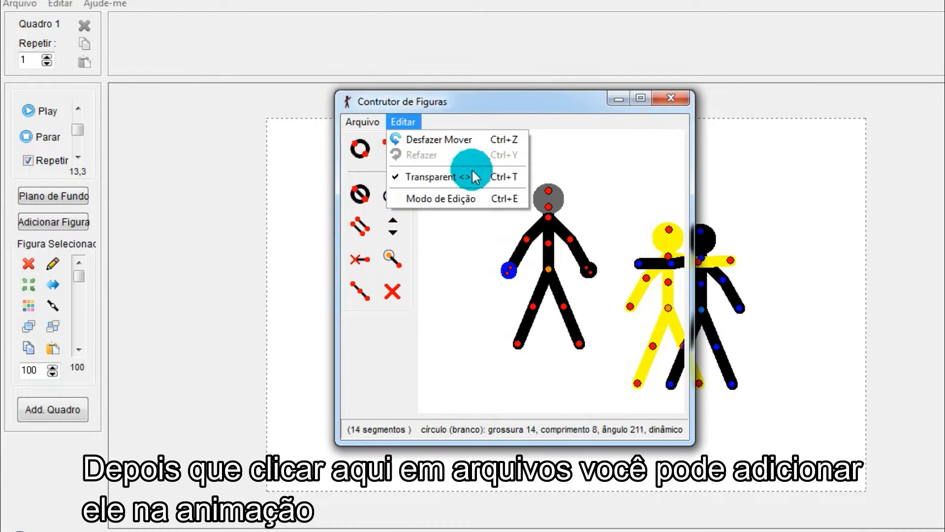
pyautogui.click(377, 204)
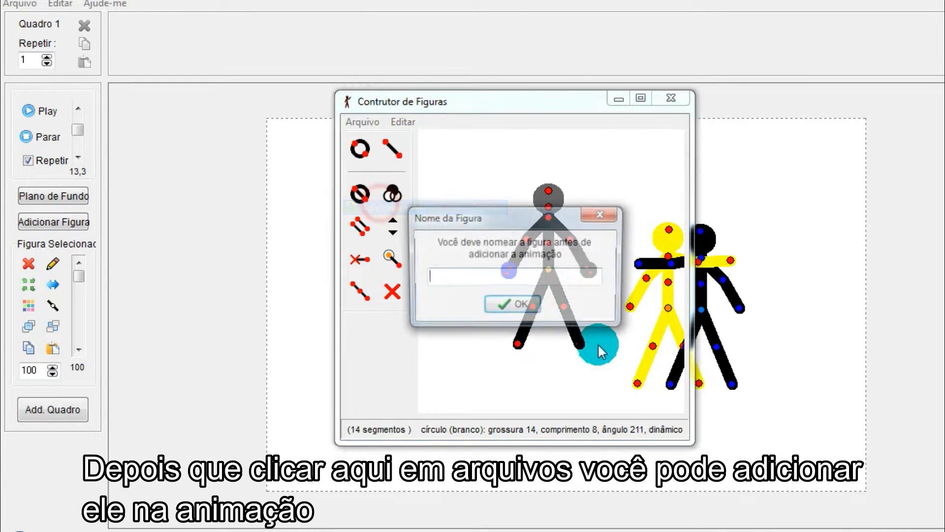
pyautogui.click(525, 296)
pyautogui.moveTo(563, 305); pyautogui.dragTo(508, 310)
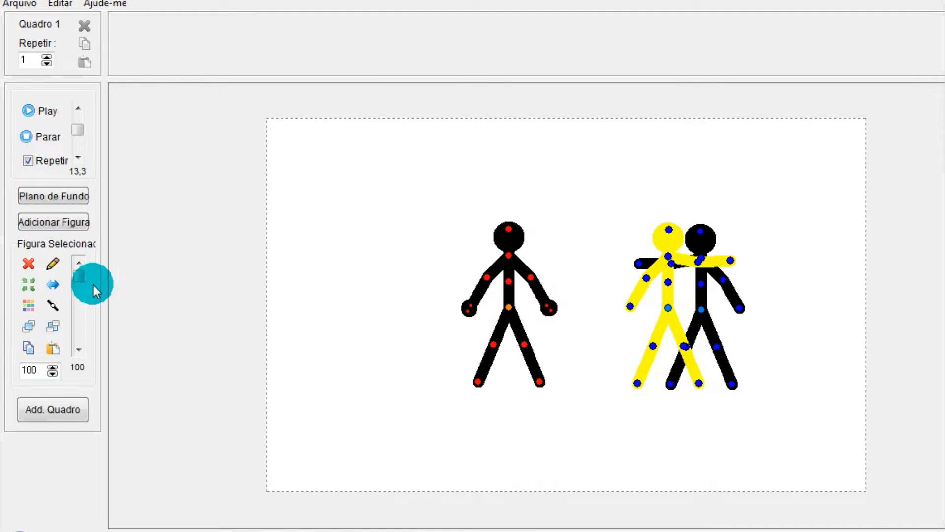
# Step: Centre the figure with hands on the canvas, move it out of view, and centre it again
pyautogui.click(29, 287)
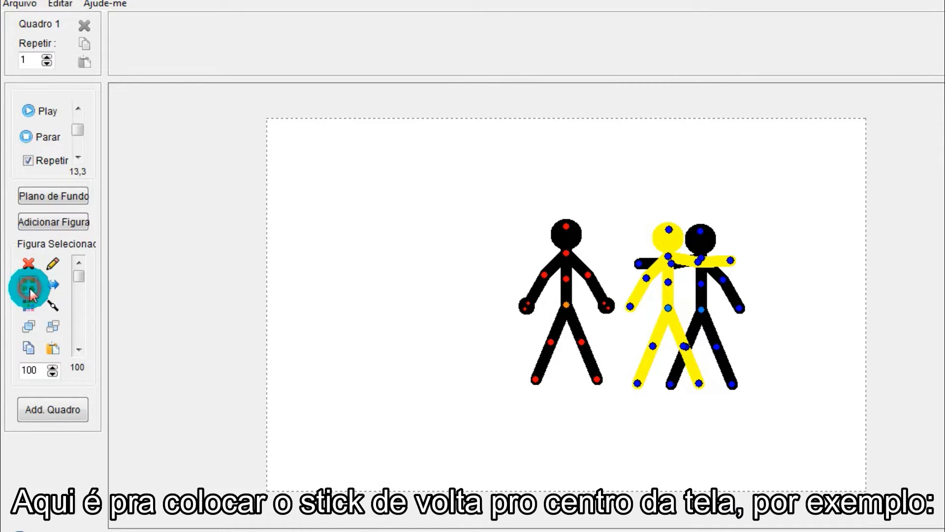
pyautogui.moveTo(566, 301); pyautogui.dragTo(943, 256)
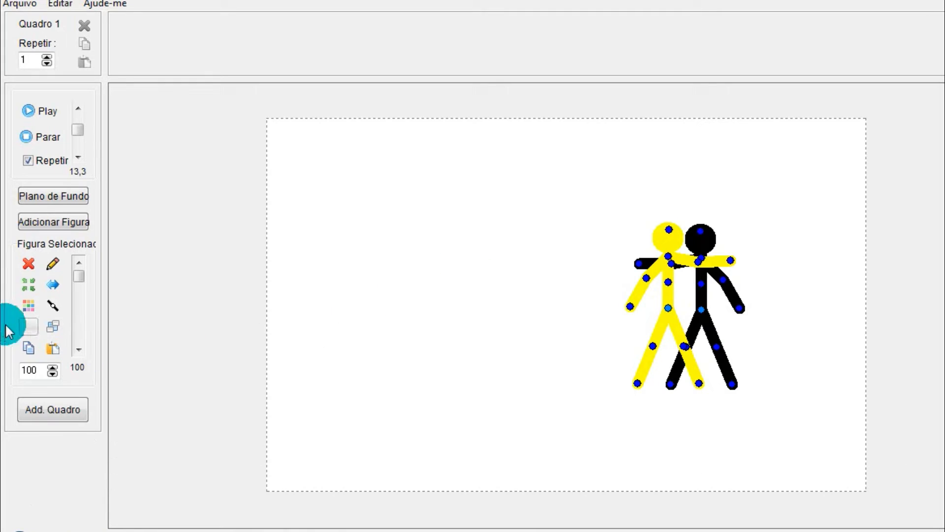
pyautogui.click(28, 285)
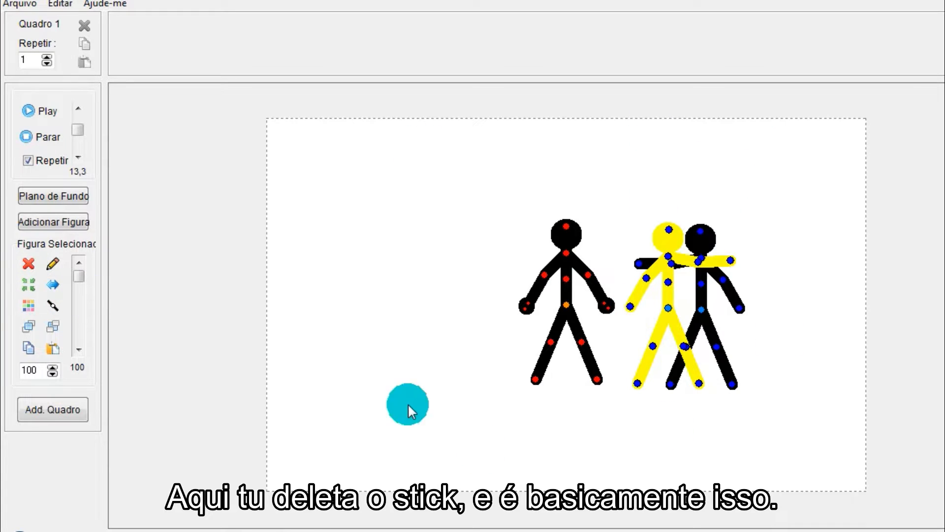
# Step: Move the figure with hands to the canvas's upper-left corner, and undo the move
pyautogui.moveTo(566, 305); pyautogui.dragTo(363, 195)
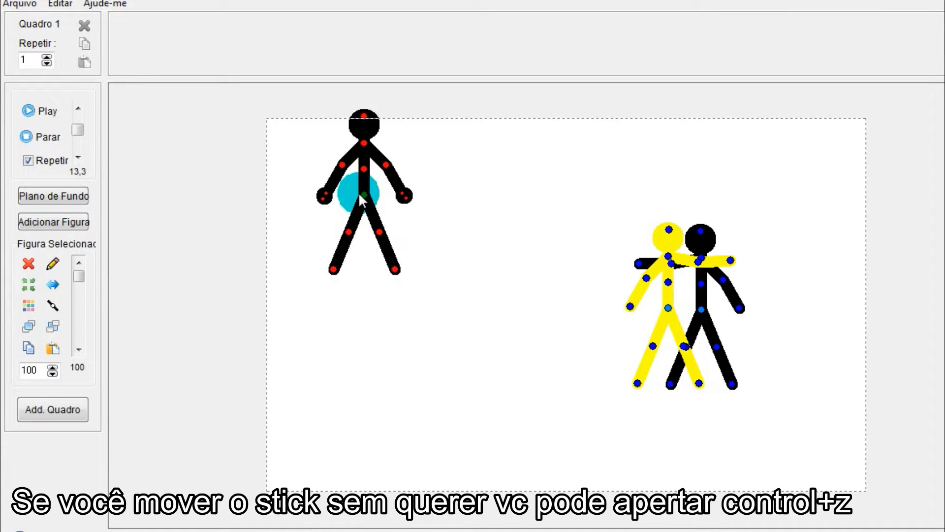
pyautogui.hotkey('ctrl', 'z')
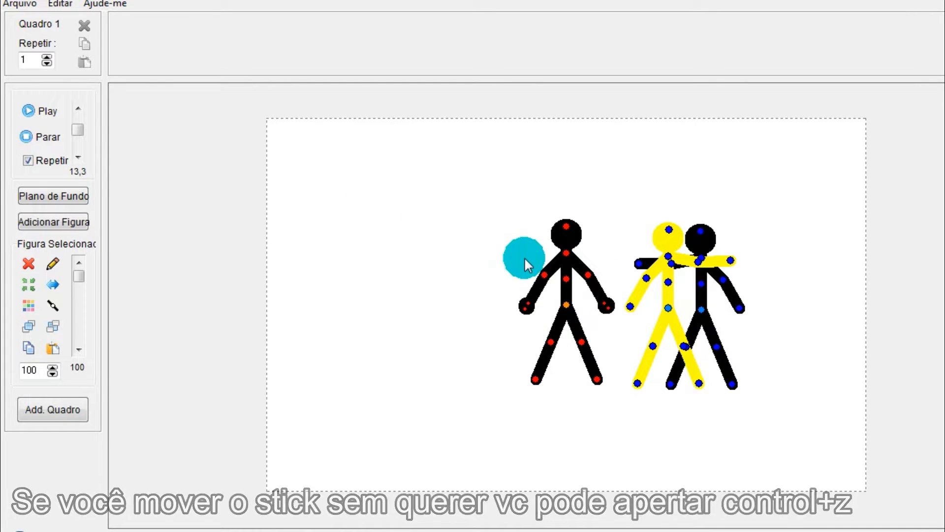
# Step: Nudge the figure with hands in small increments until it stands slightly left of the canvas centre
pyautogui.press('Left')
pyautogui.press('Left')
pyautogui.press('Up')
pyautogui.press('Up')
pyautogui.press('Up')
pyautogui.press('Up')
pyautogui.press('Up')
pyautogui.press('Up')
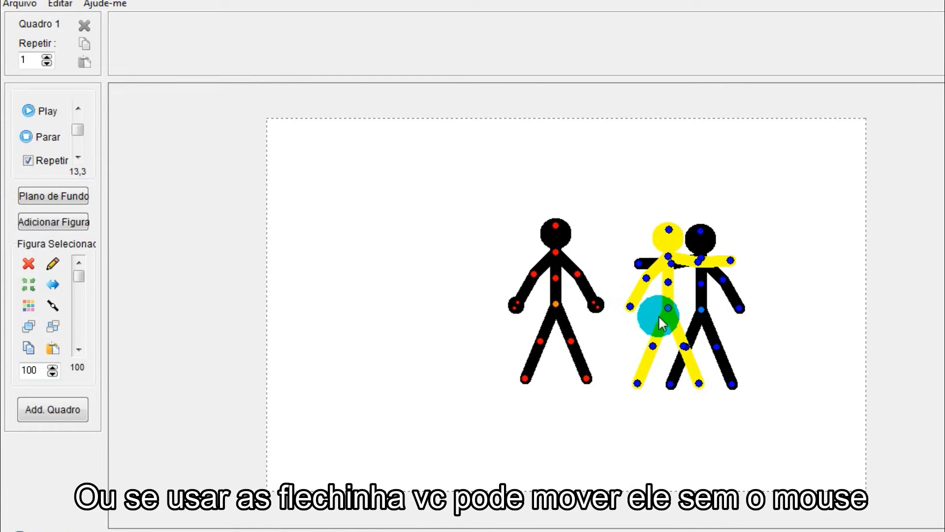
pyautogui.press('Left')
pyautogui.press('Left')
pyautogui.press('Left')
pyautogui.press('Down')
pyautogui.press('Down')
pyautogui.press('Down')
pyautogui.press('Down')
pyautogui.press('Down')
pyautogui.press('Down')
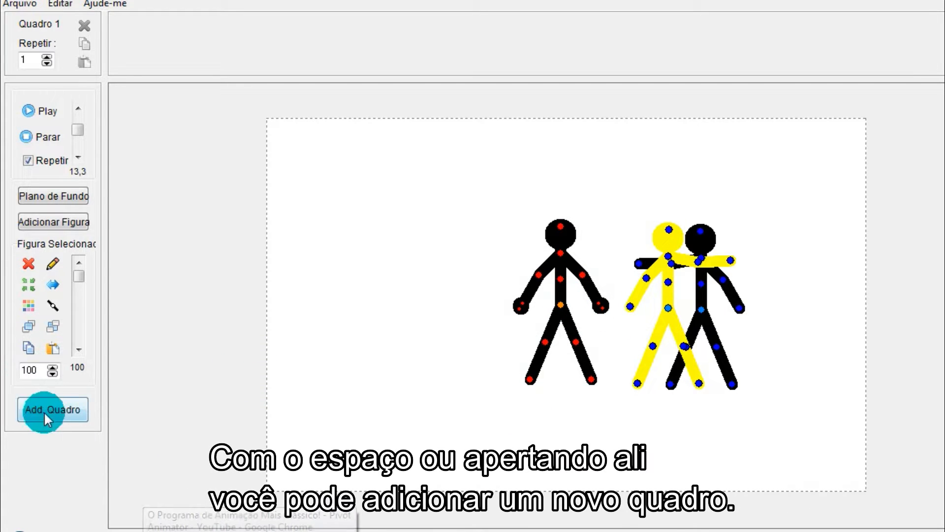
# Step: Add the current arrangement as a new animation frame, and open that frame from the timeline and close it again
pyautogui.click(79, 412)
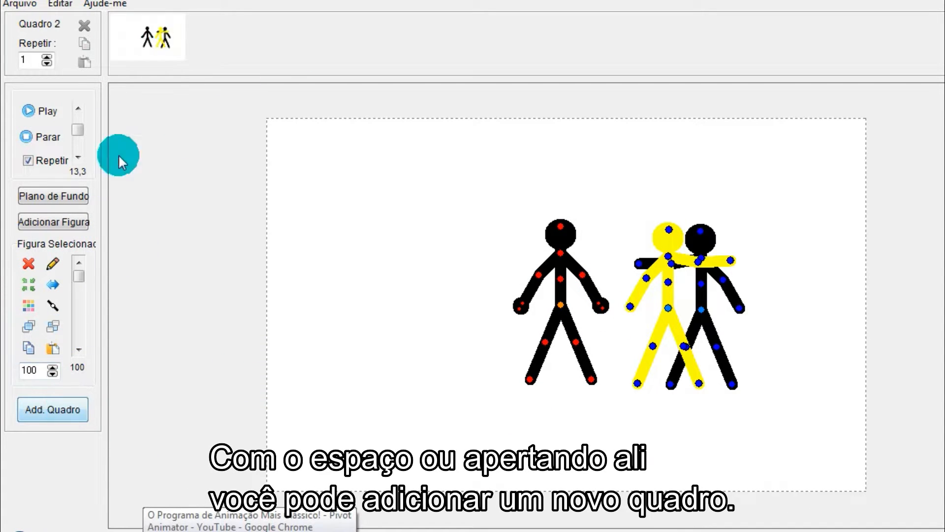
pyautogui.click(172, 33)
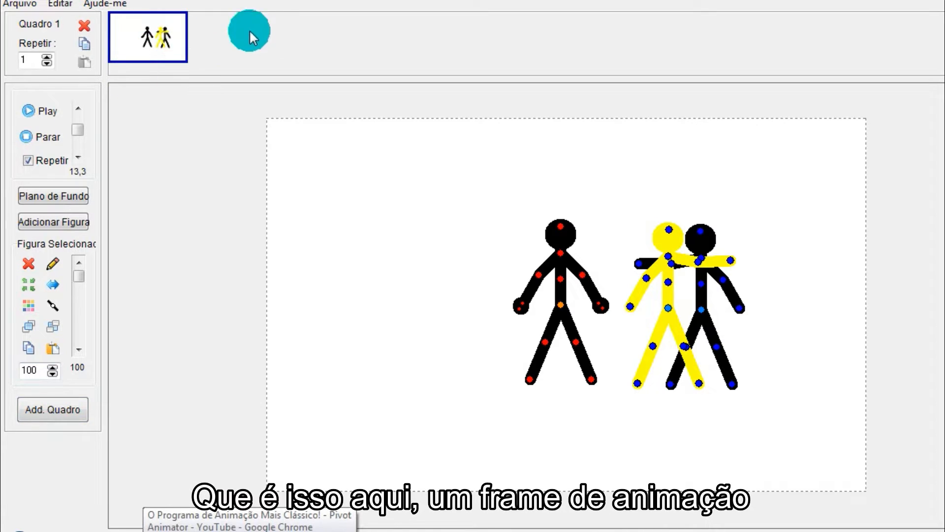
pyautogui.click(147, 24)
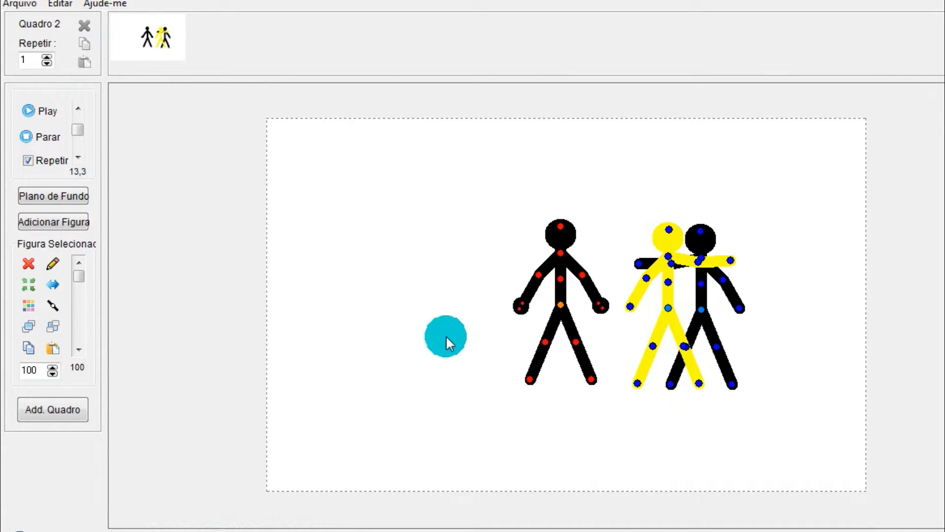
# Step: Check the backgrounds used in the animation and the list of figures available to add, without choosing any
pyautogui.click(20, 198)
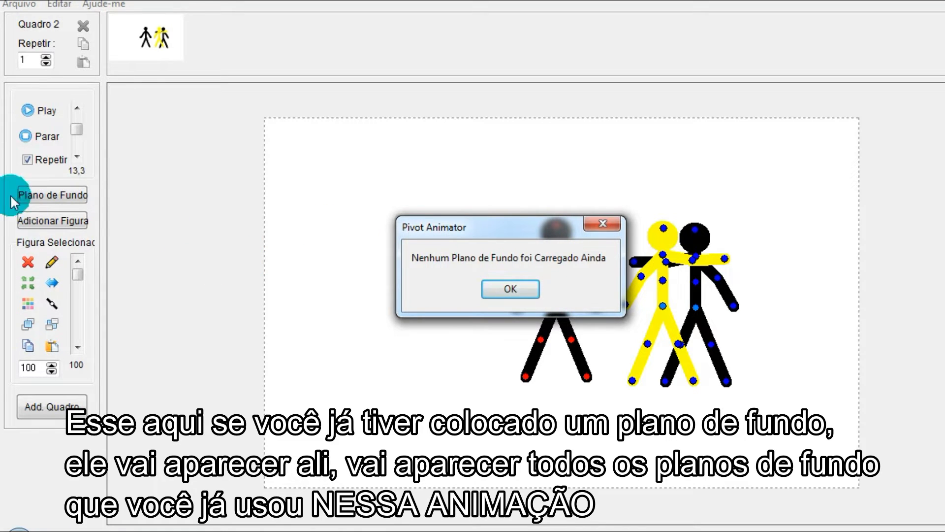
pyautogui.click(485, 290)
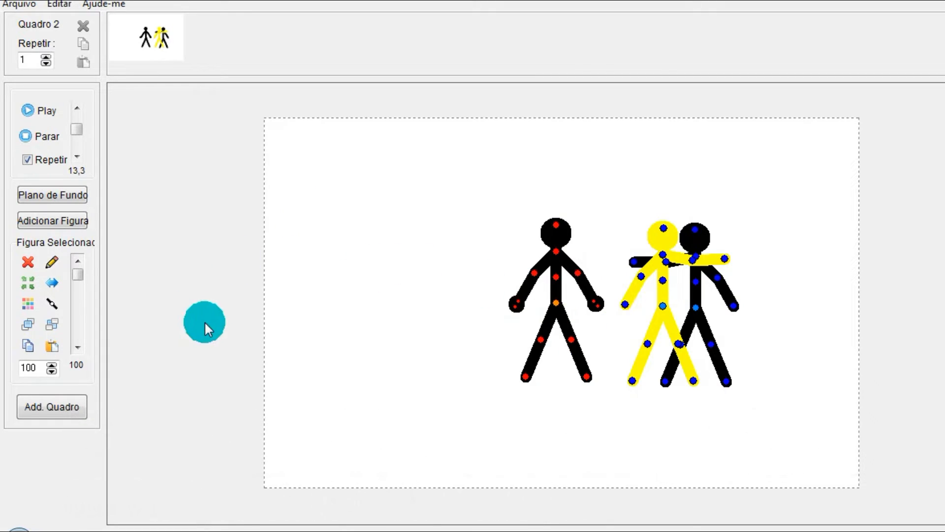
pyautogui.click(32, 221)
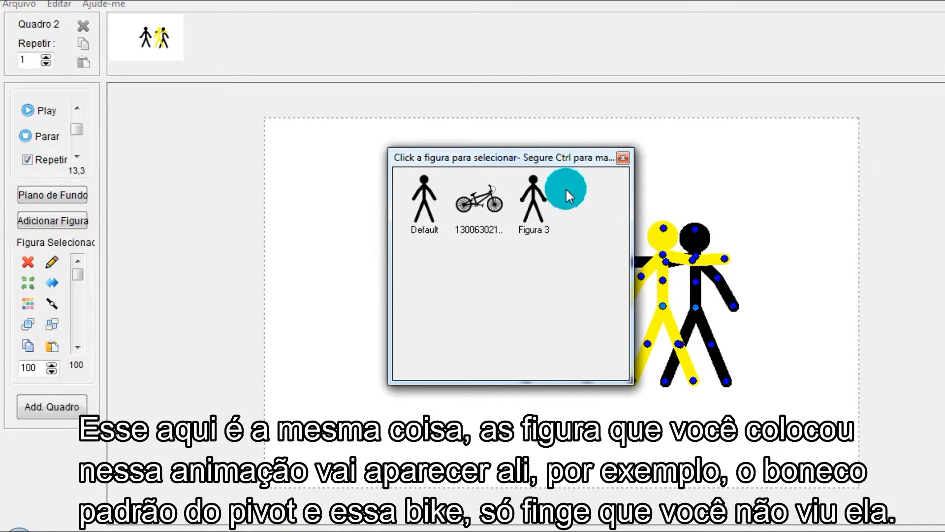
pyautogui.click(214, 151)
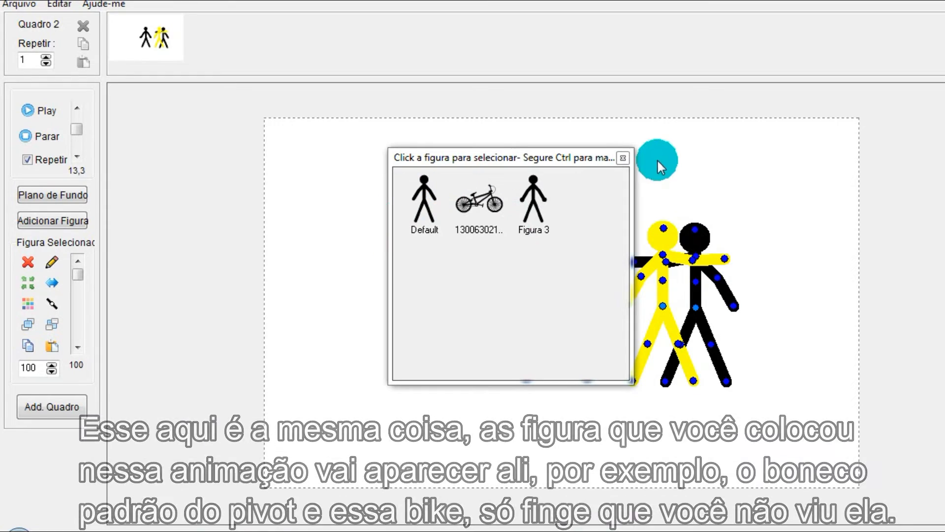
pyautogui.click(623, 158)
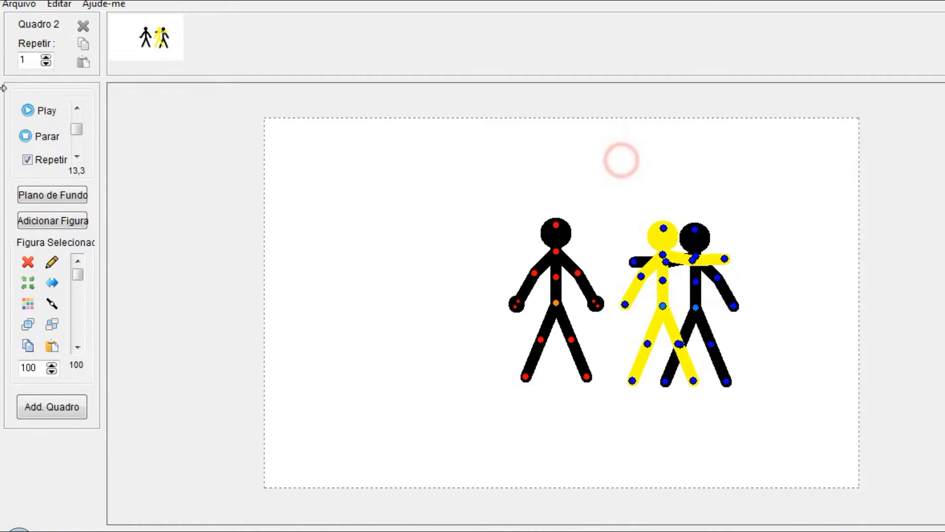
# Step: Play the animation and stop the playback
pyautogui.click(50, 113)
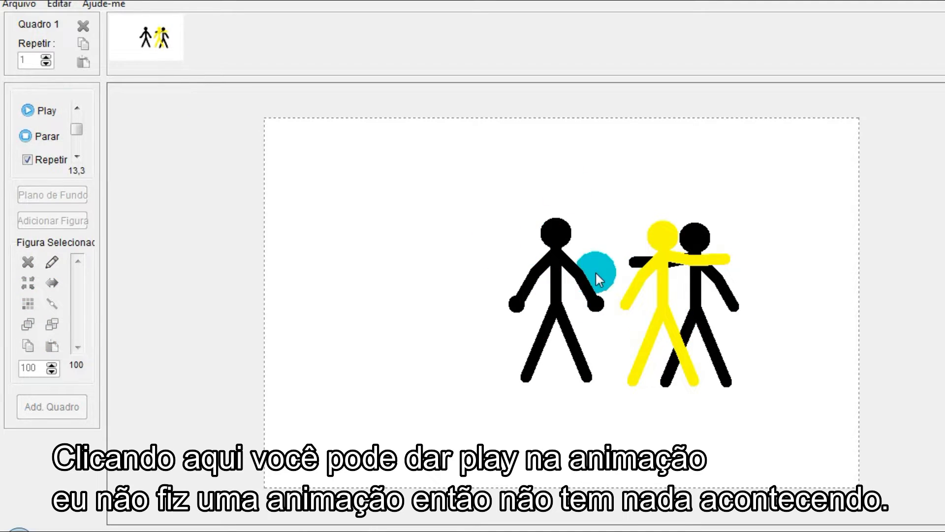
pyautogui.click(20, 139)
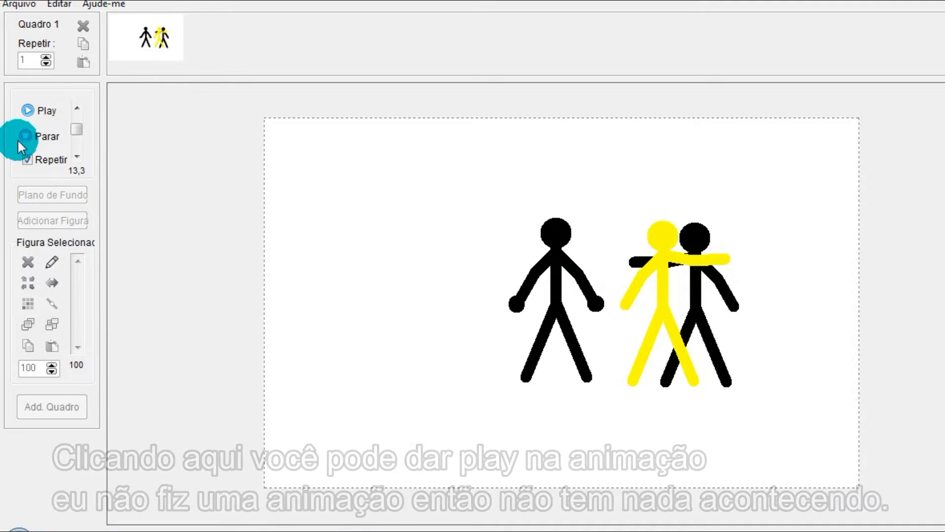
pyautogui.click(46, 140)
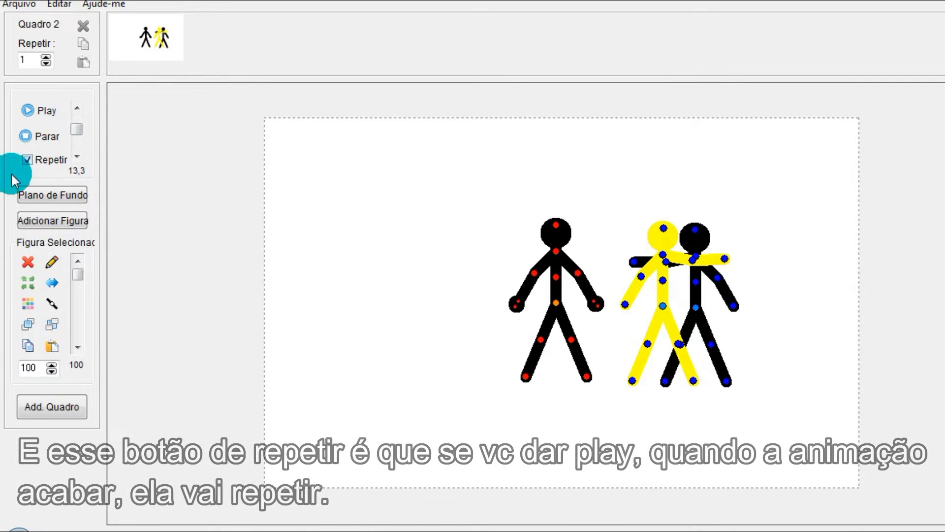
# Step: Play the animation with looping on, turn looping off, and play it once more
pyautogui.click(42, 112)
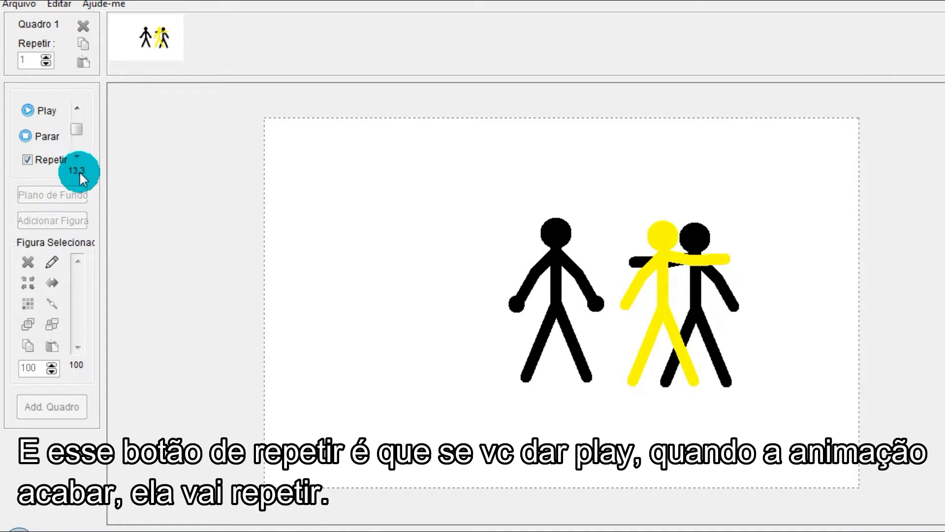
pyautogui.click(51, 158)
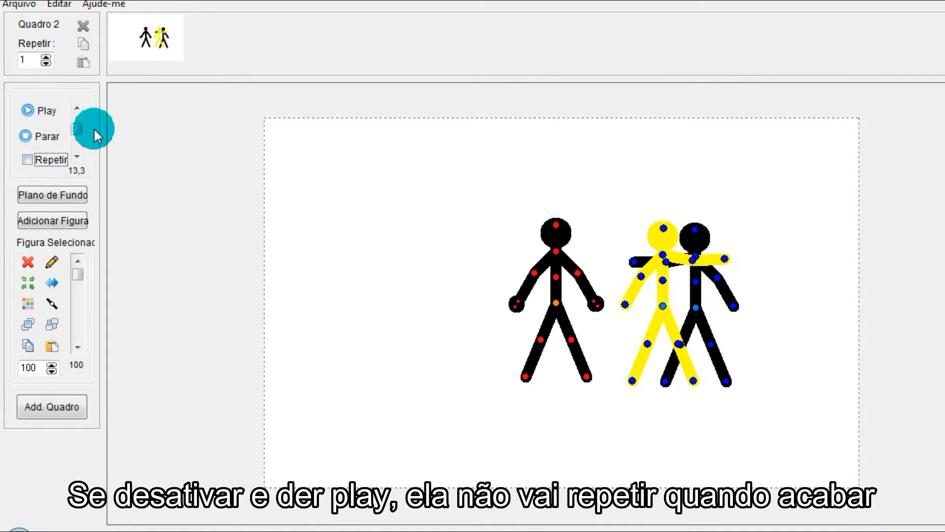
pyautogui.click(33, 110)
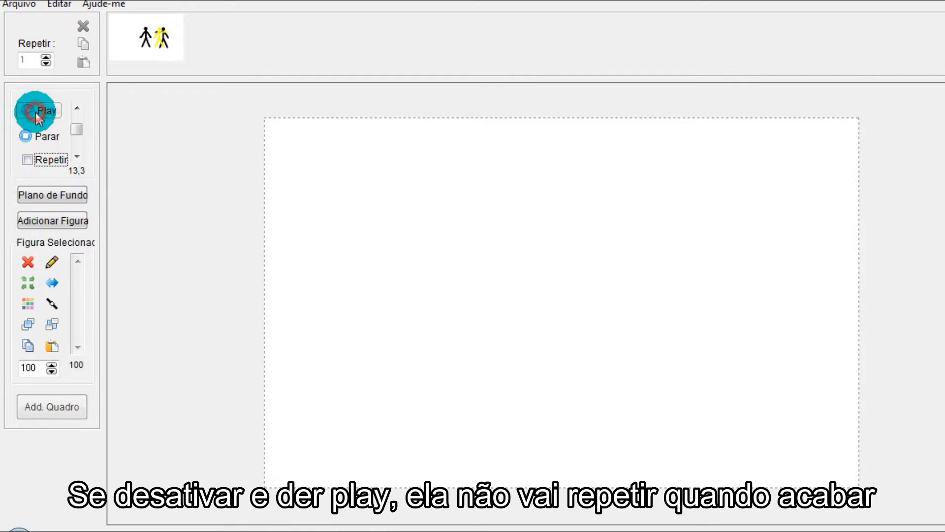
pyautogui.click(43, 157)
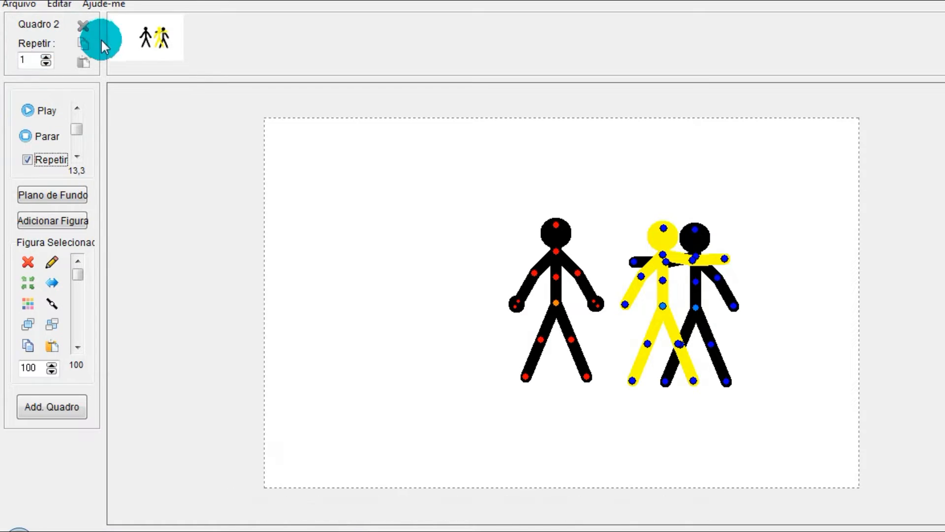
pyautogui.click(142, 45)
pyautogui.click(187, 56)
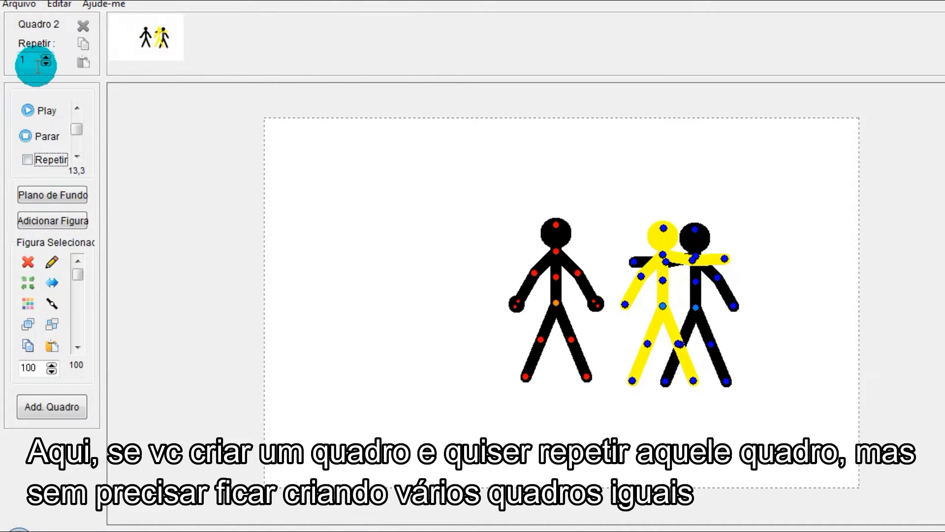
# Step: Add five more frames with the same arrangement to the timeline
pyautogui.click(35, 64)
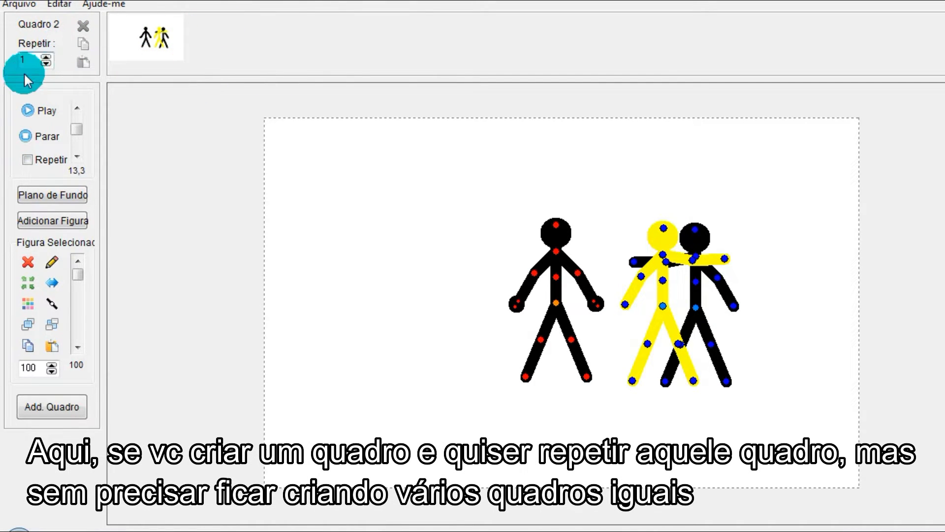
pyautogui.press('Return')
pyautogui.press('Return')
pyautogui.press('Return')
pyautogui.press('Return')
pyautogui.press('Return')
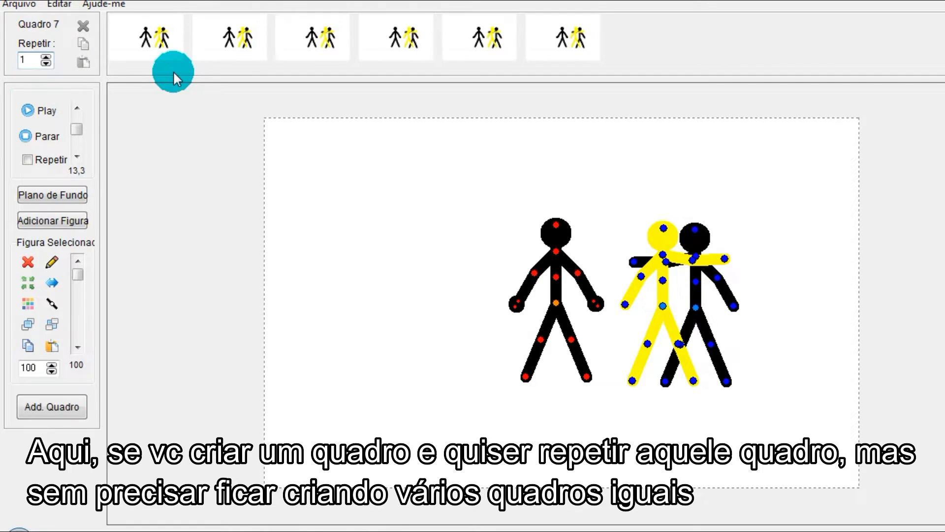
# Step: Set the frame repeat count to 10 and add the arrangement as another frame
pyautogui.doubleClick(27, 58)
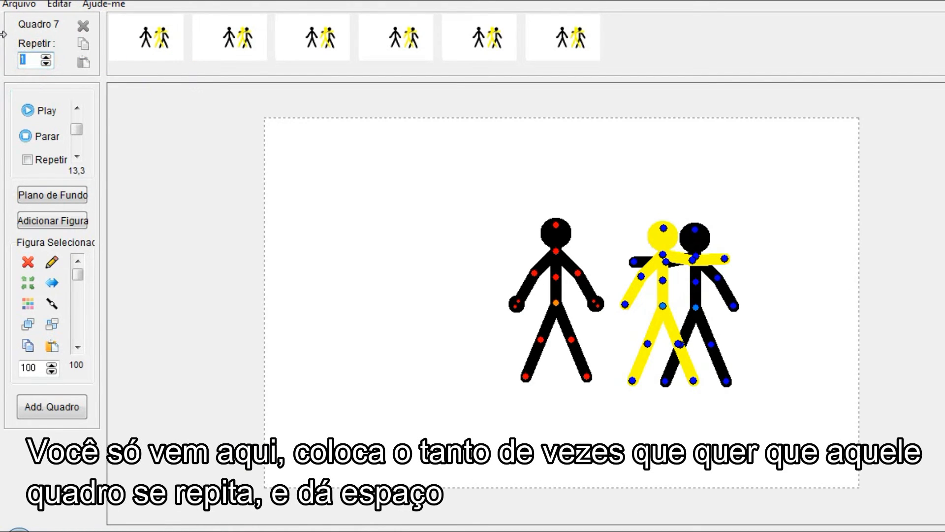
pyautogui.write('10')
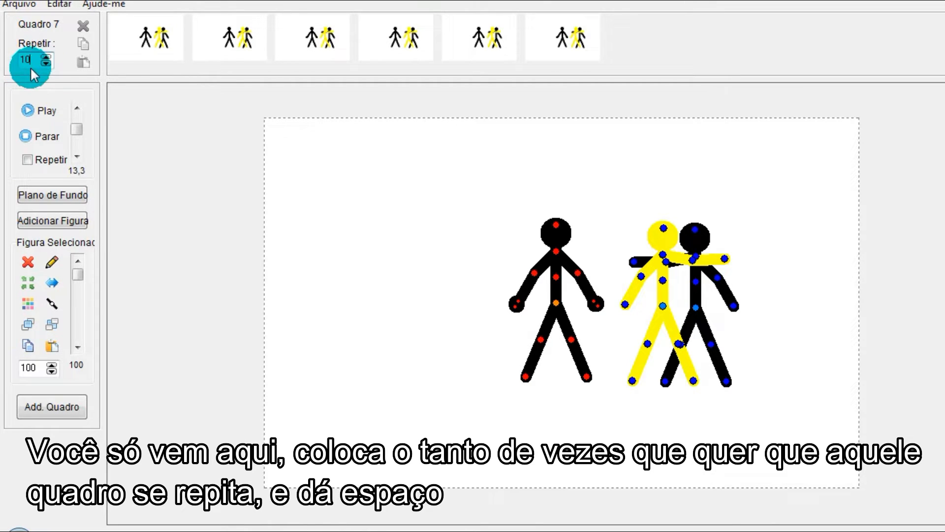
pyautogui.press('space')
# Step: Copy the seventh frame, paste the duplicate into the timeline, and select the resulting eighth frame
pyautogui.click(640, 35)
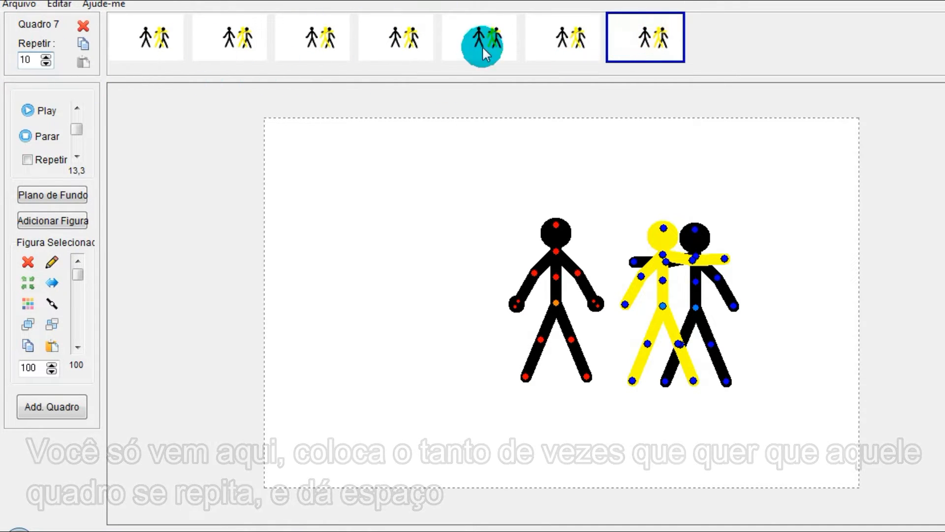
pyautogui.click(83, 42)
pyautogui.click(84, 62)
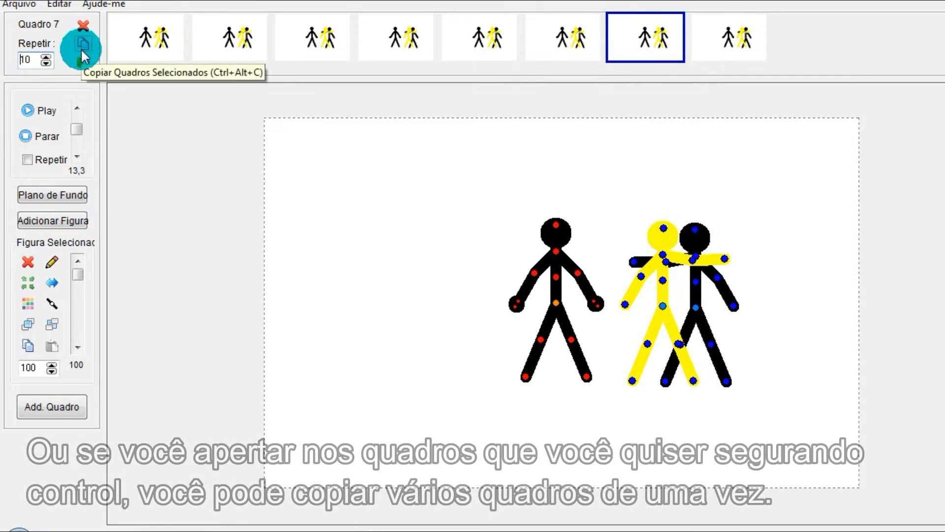
pyautogui.click(729, 30)
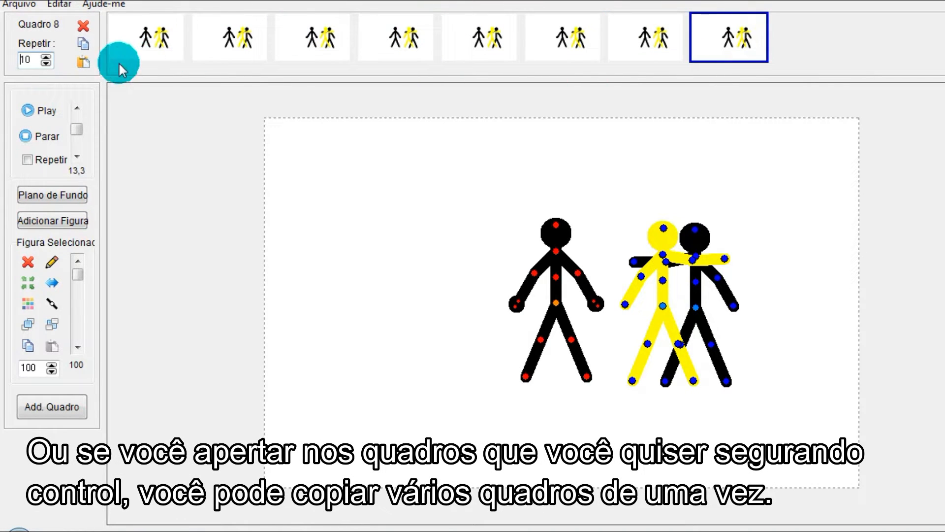
# Step: Select only the first and last frames together, and after that select the whole range from the first to the eighth frame
pyautogui.click(136, 39)
pyautogui.keyDown('ctrl'); pyautogui.click(724, 33); pyautogui.keyUp('ctrl')
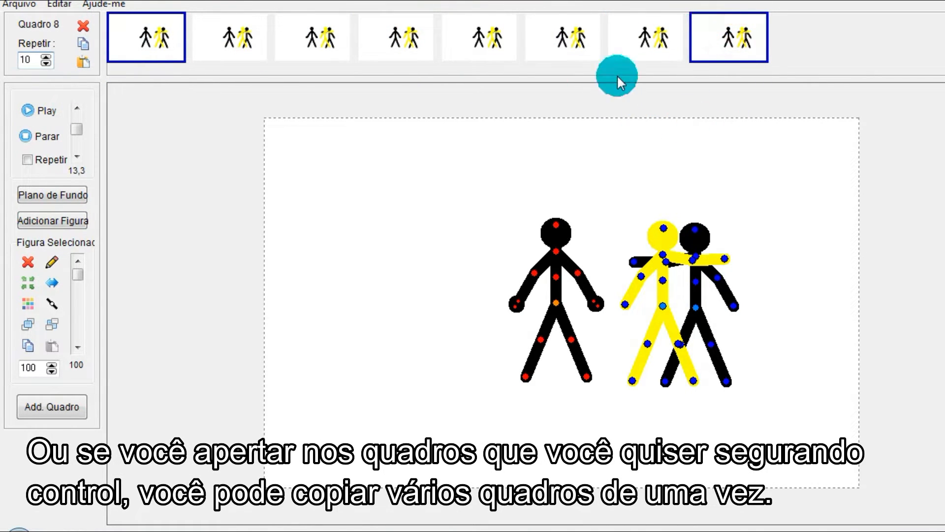
pyautogui.moveTo(724, 39); pyautogui.dragTo(160, 55)
pyautogui.click(160, 54)
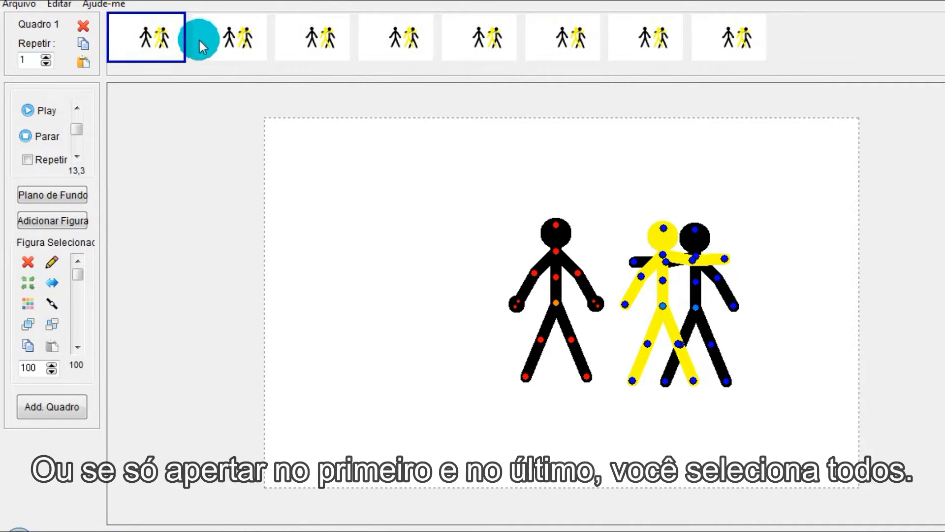
pyautogui.keyDown('shift'); pyautogui.click(749, 43); pyautogui.keyUp('shift')
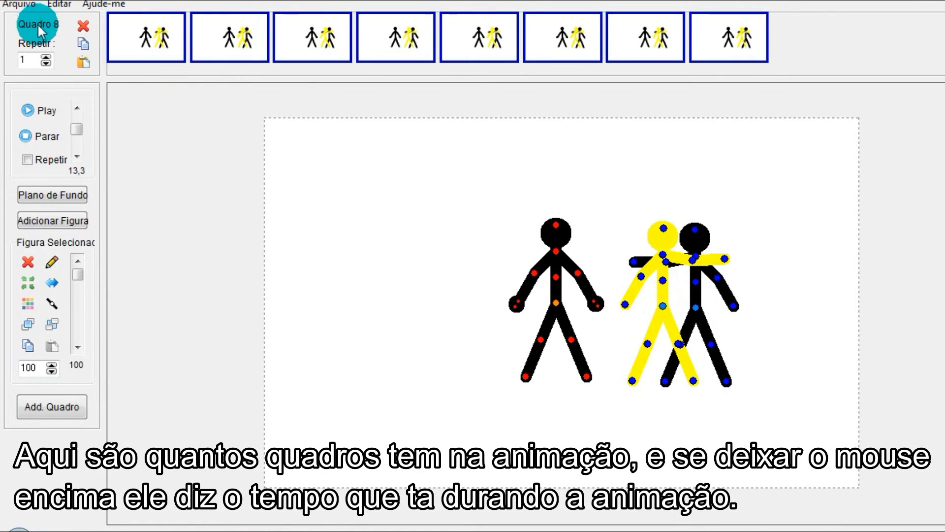
pyautogui.moveTo(42, 25)
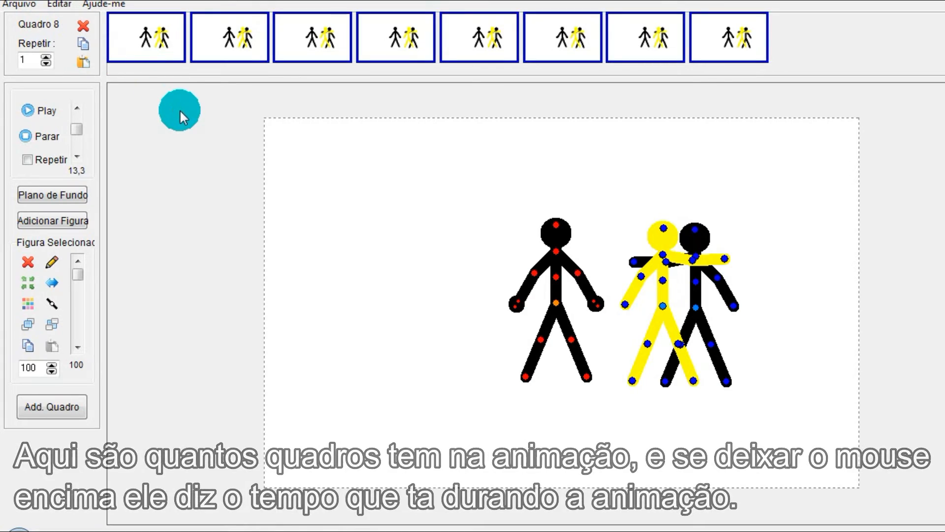
pyautogui.click(6, 4)
pyautogui.click(59, 4)
pyautogui.moveTo(12, 3)
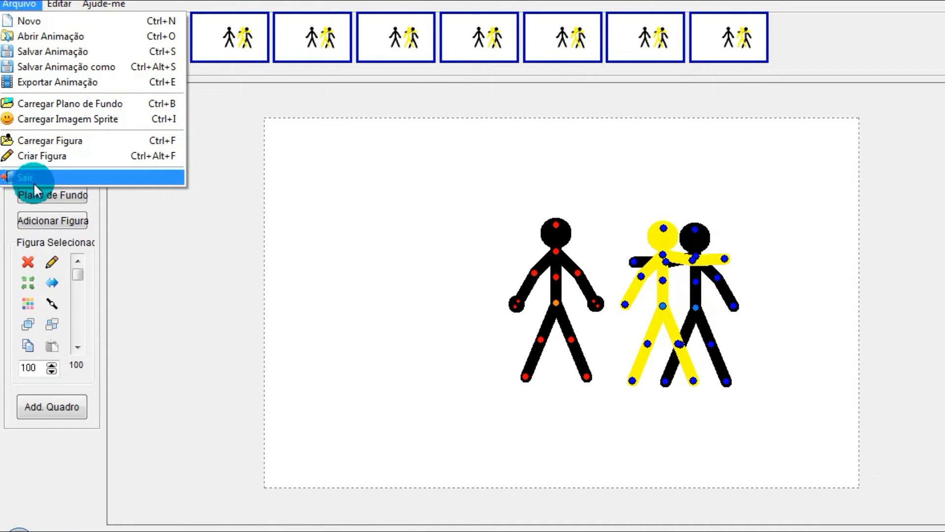
pyautogui.click(25, 141)
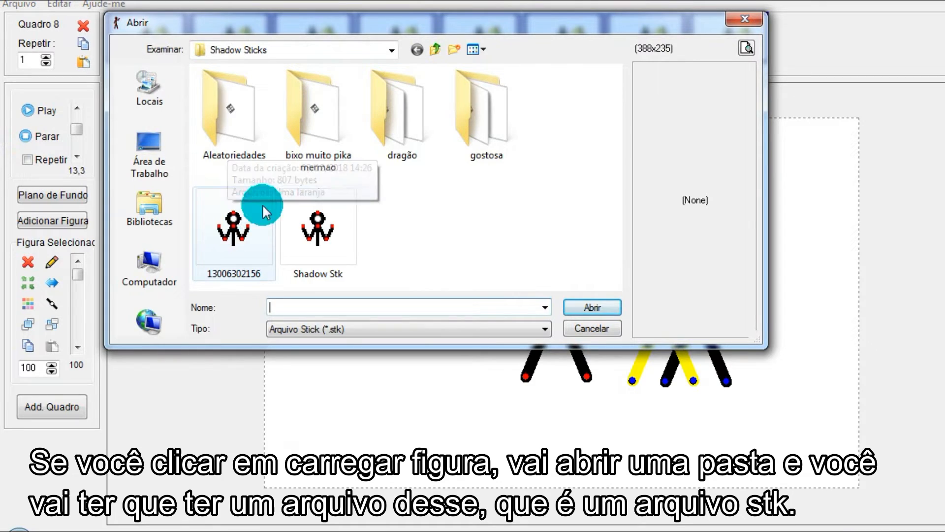
pyautogui.click(293, 223)
pyautogui.click(223, 250)
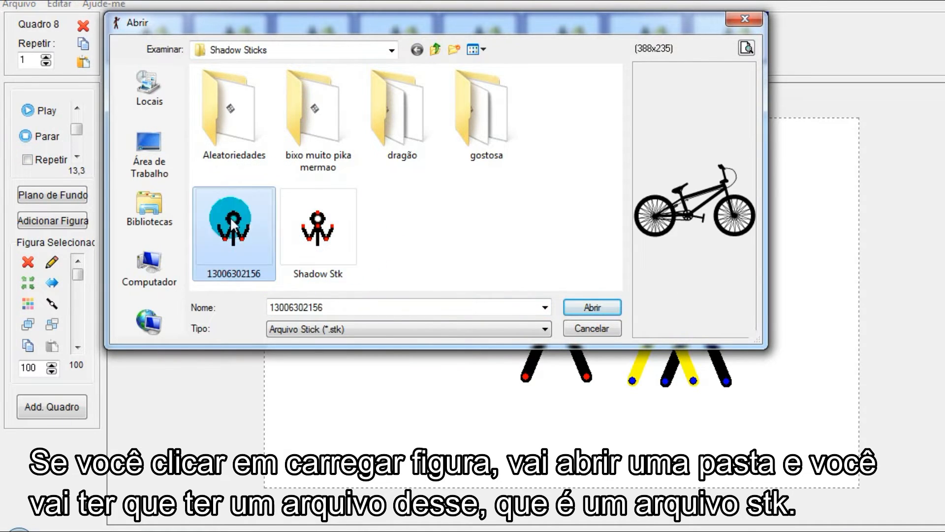
pyautogui.click(303, 328)
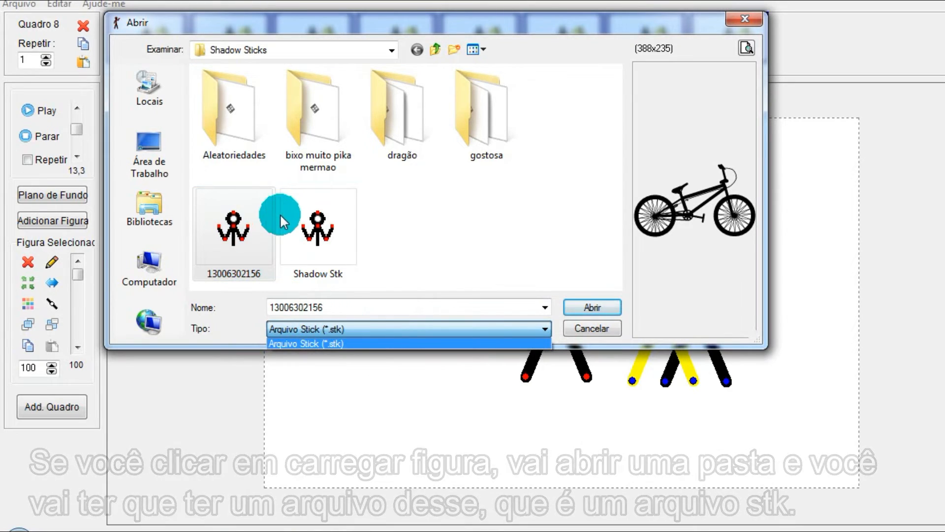
pyautogui.click(265, 230)
pyautogui.click(233, 237)
pyautogui.doubleClick(236, 238)
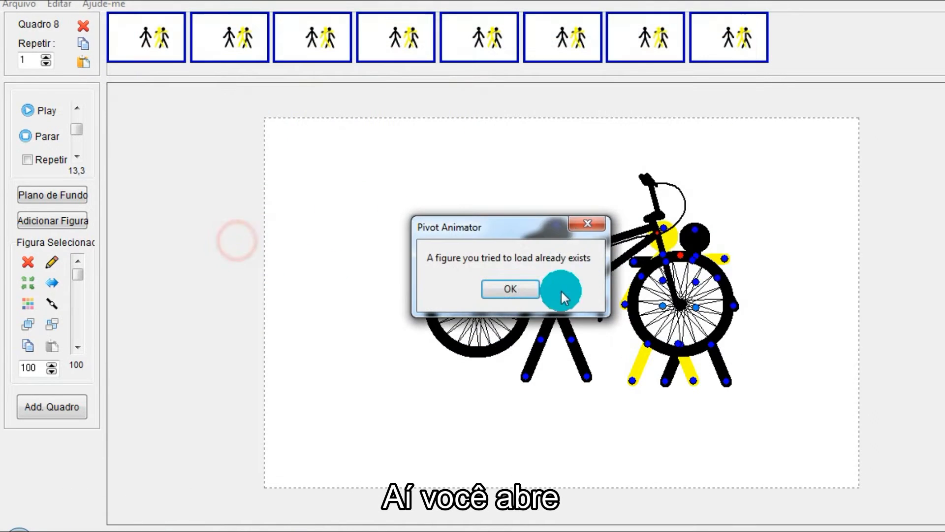
pyautogui.click(525, 288)
# Step: Move the bicycle to the canvas's left edge, delete it along with its entry in the figure list, and check the list
pyautogui.moveTo(566, 306); pyautogui.dragTo(339, 336)
pyautogui.press('Delete')
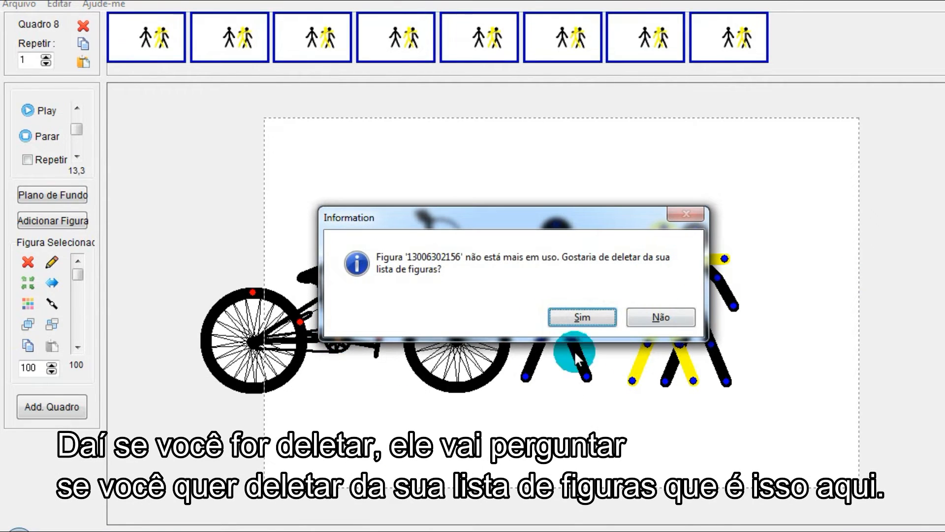
pyautogui.click(572, 317)
pyautogui.click(78, 224)
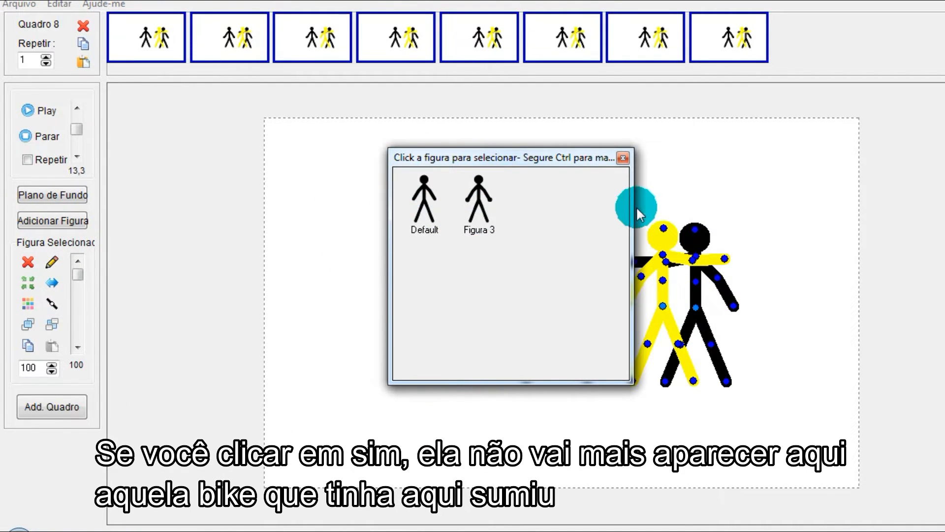
pyautogui.click(623, 158)
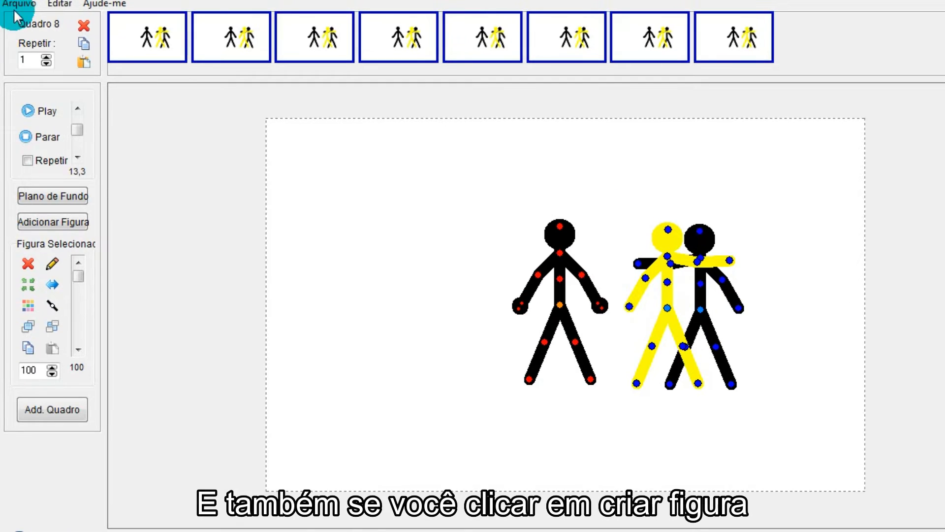
# Step: Open the figure builder to create a figure, maximize it, and move its figure into the upper-left part of the outlined canvas
pyautogui.click(15, 12)
pyautogui.click(43, 142)
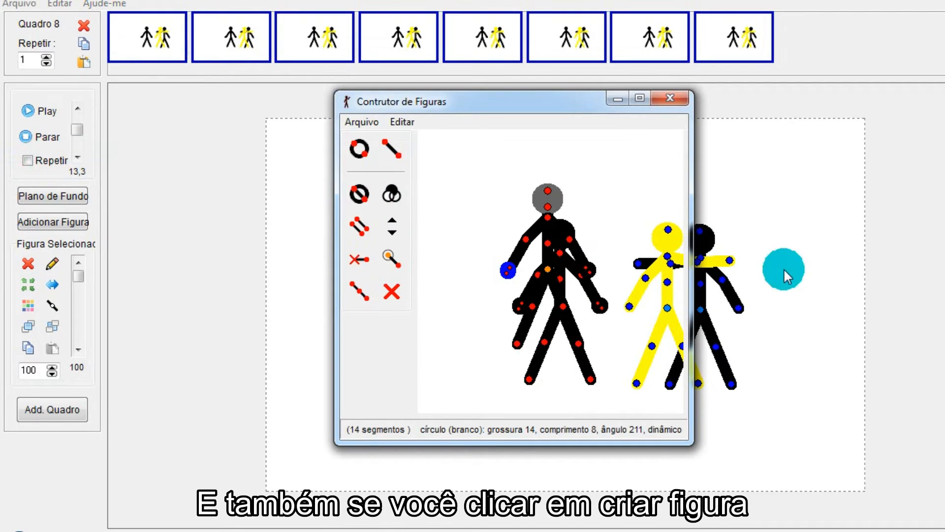
pyautogui.click(639, 97)
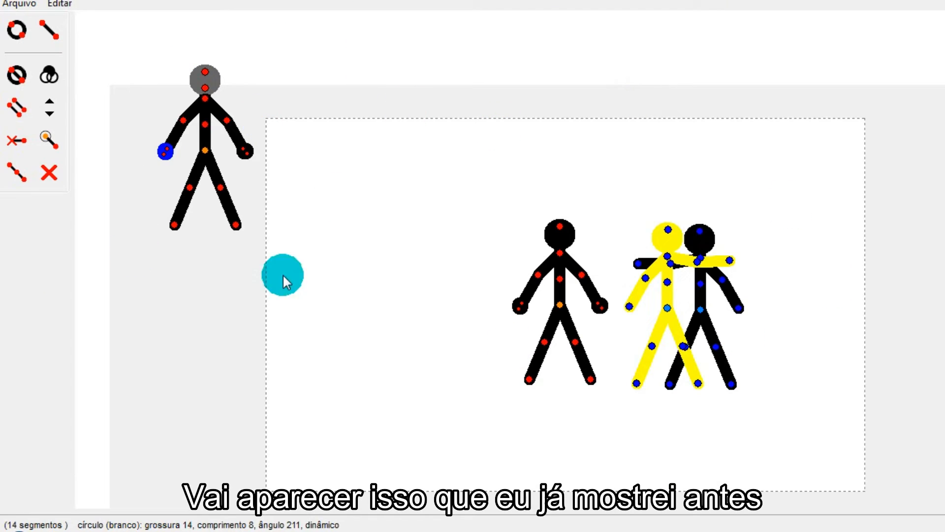
pyautogui.moveTo(204, 154); pyautogui.dragTo(398, 239)
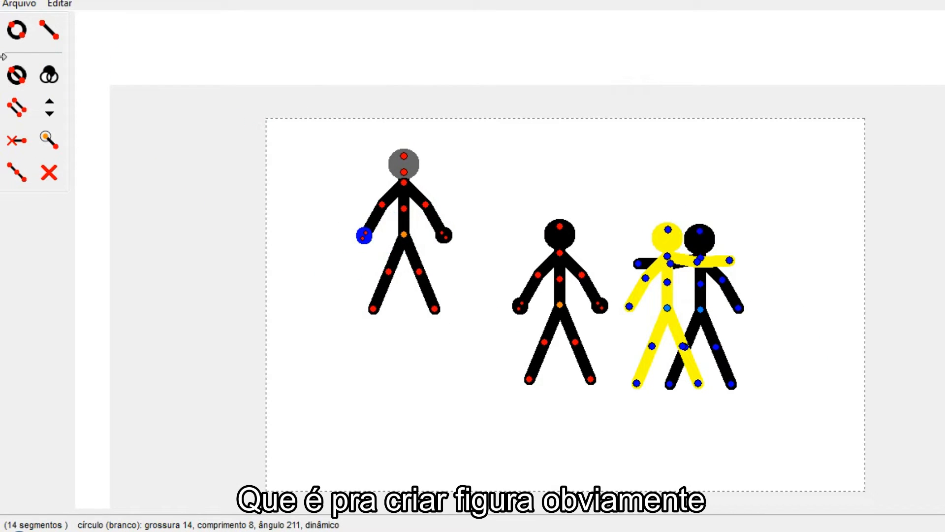
# Step: Add a circle segment about 74 long above the head of the upper-left figure, and undo the addition
pyautogui.click(18, 32)
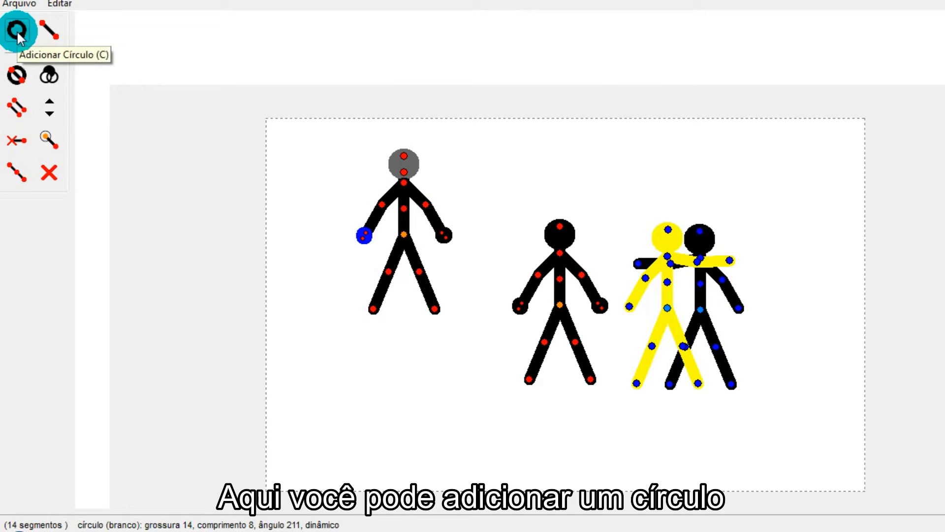
pyautogui.click(18, 33)
pyautogui.click(403, 155)
pyautogui.click(410, 98)
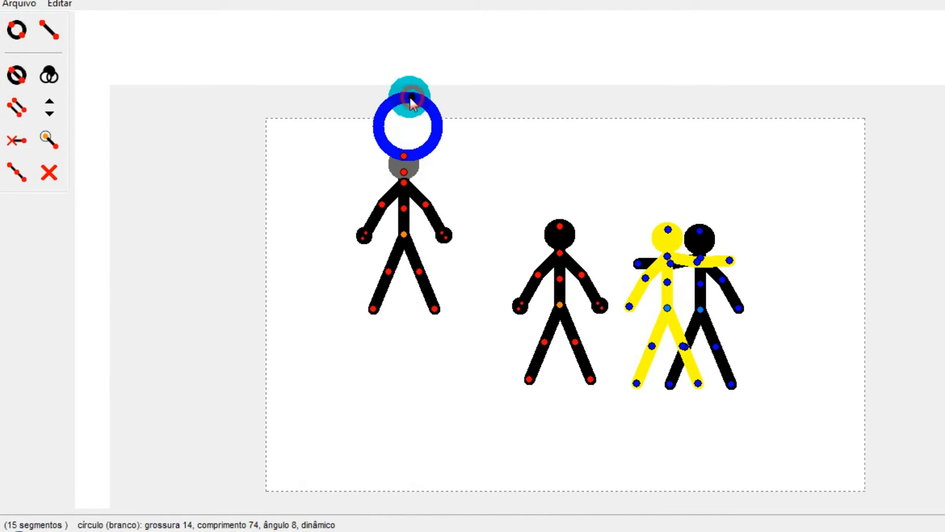
pyautogui.hotkey('ctrl', 'z')
# Step: Add a line segment running from the top of the figure's head toward the upper right, and undo it
pyautogui.click(55, 34)
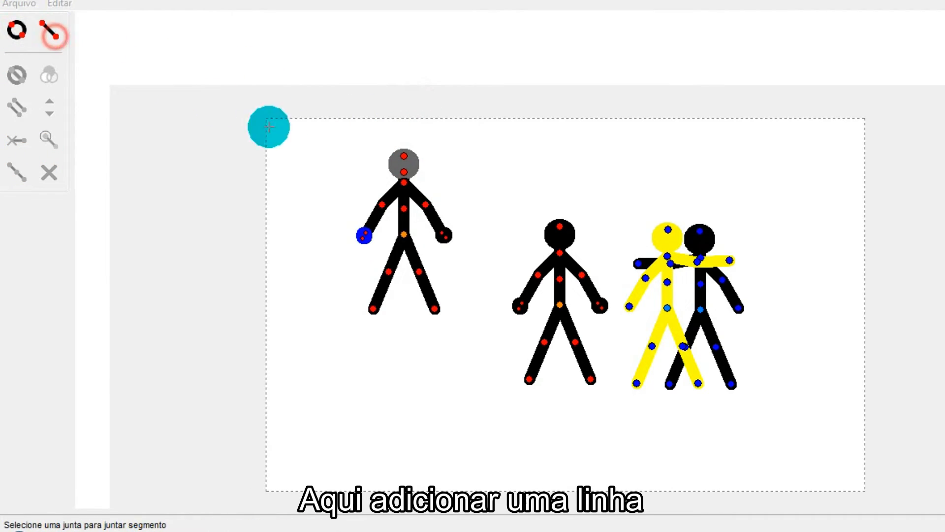
pyautogui.click(403, 154)
pyautogui.click(486, 104)
pyautogui.hotkey('ctrl', 'z')
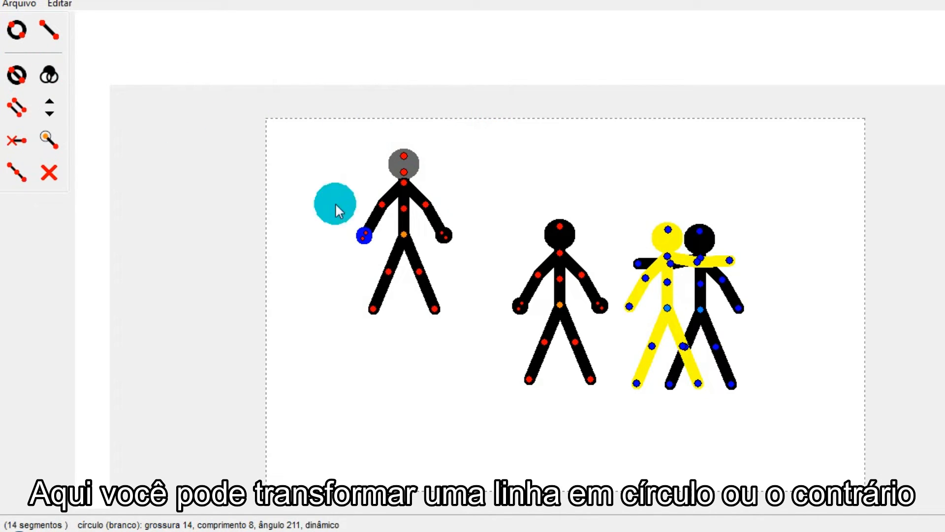
# Step: Enlarge the figure's selected hand circle to a length of about 112, convert it to a line, and convert it back to a circle
pyautogui.moveTo(363, 238); pyautogui.dragTo(275, 221)
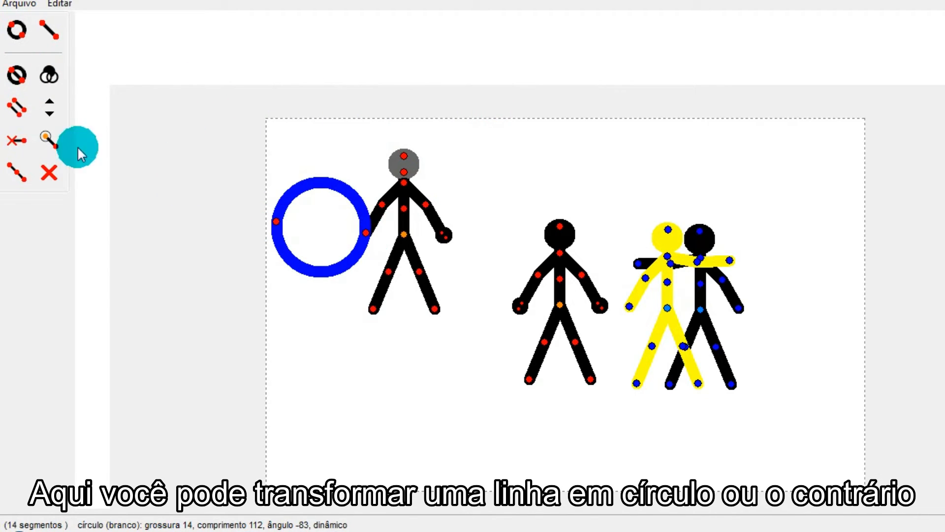
pyautogui.click(22, 79)
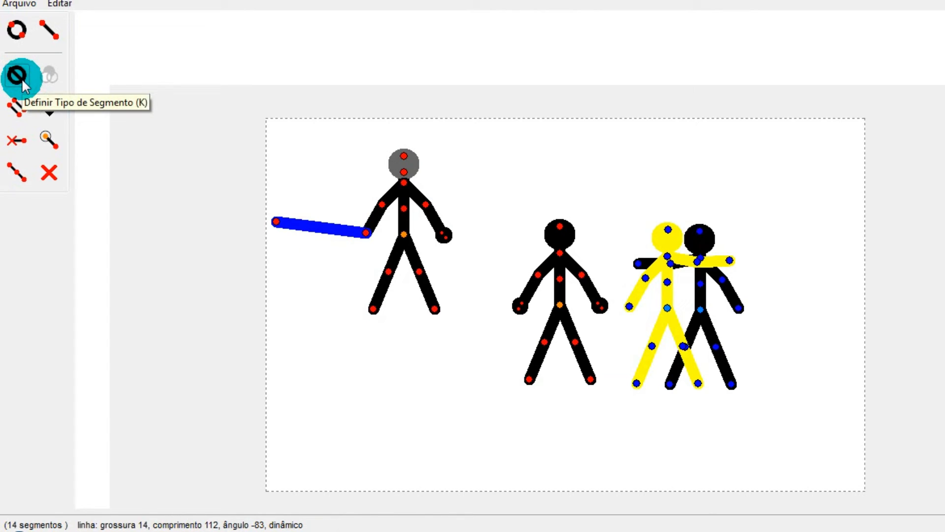
pyautogui.click(22, 79)
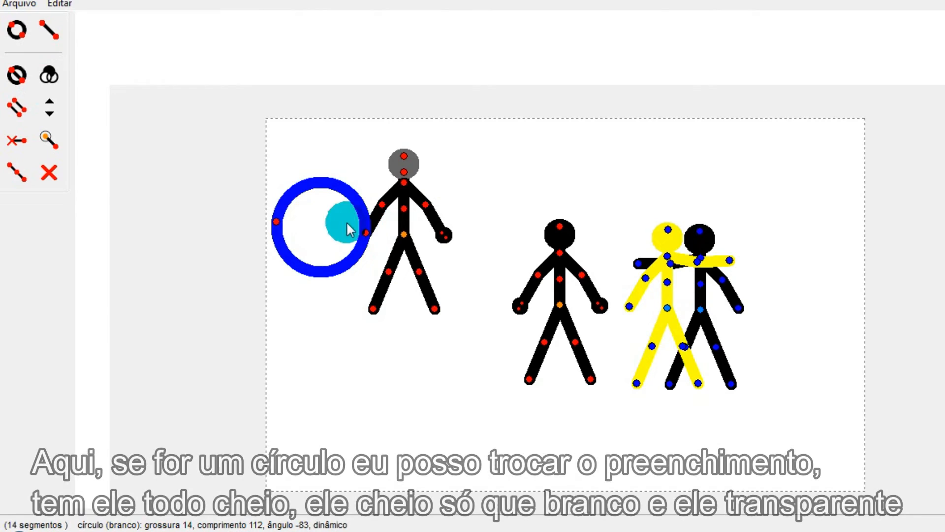
# Step: Cycle the enlarged circle's fill through empty and white, swinging it over the body and back to compare, and set it to filled
pyautogui.click(52, 78)
pyautogui.click(53, 78)
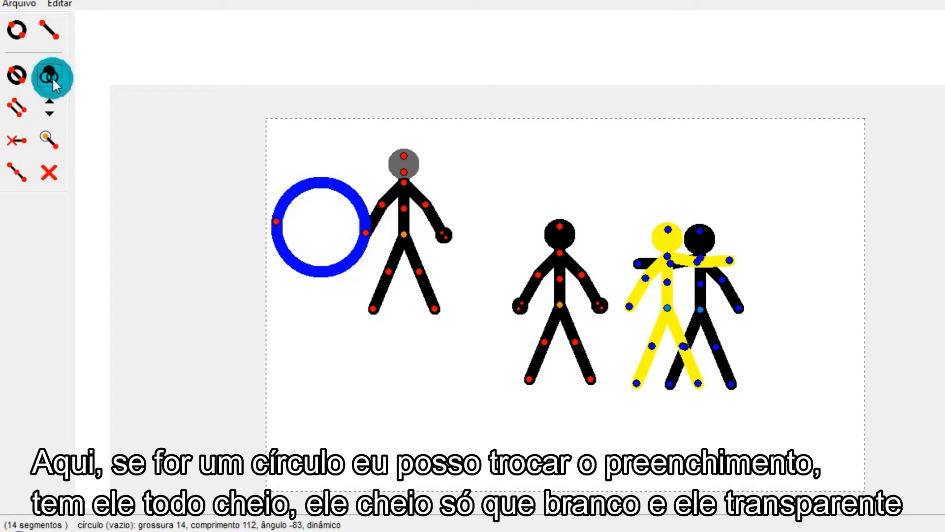
pyautogui.moveTo(306, 232); pyautogui.dragTo(416, 158)
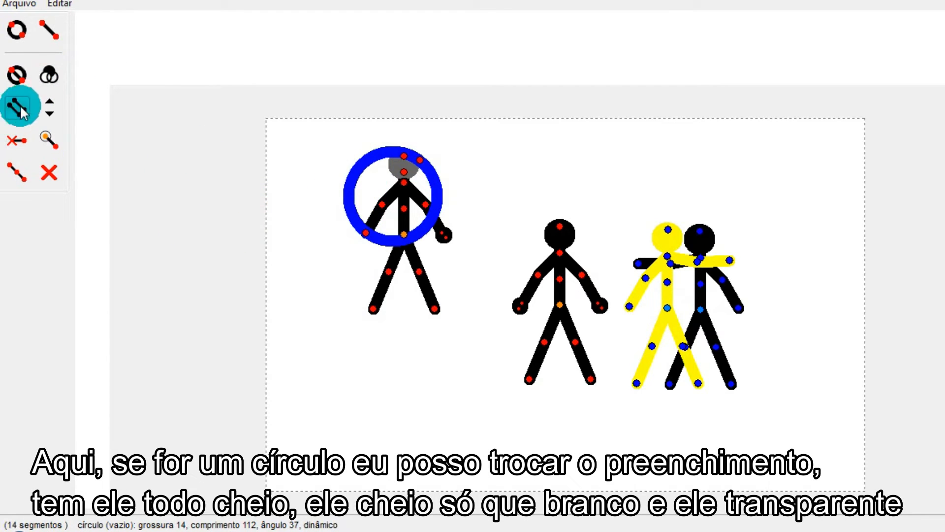
pyautogui.click(45, 77)
pyautogui.moveTo(422, 158); pyautogui.dragTo(116, 205)
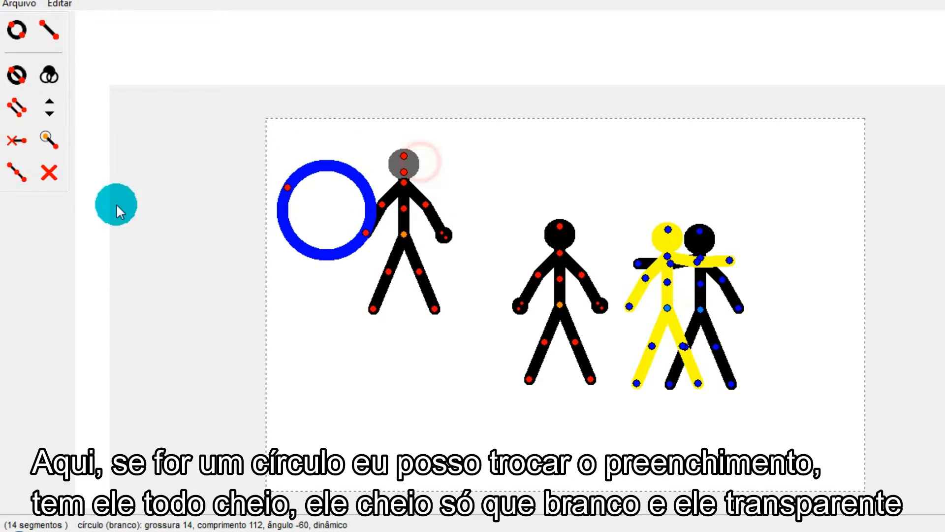
pyautogui.click(52, 78)
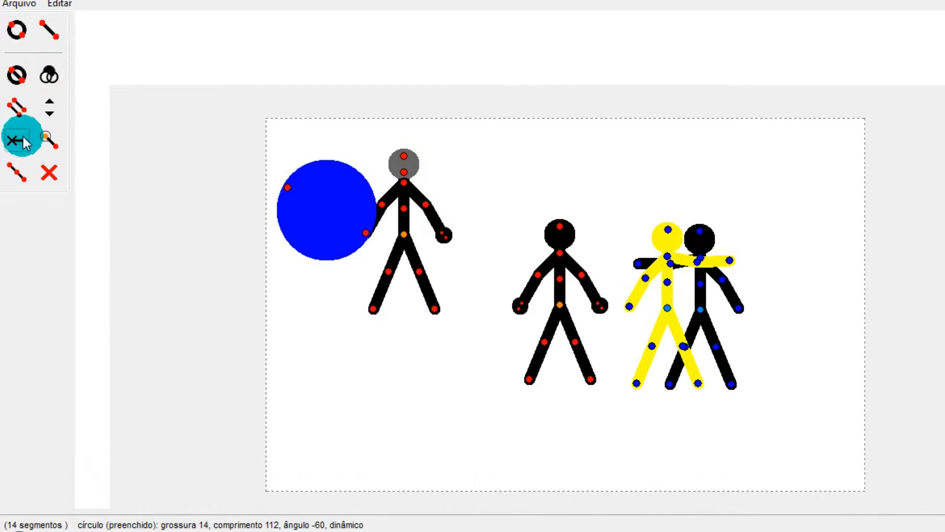
# Step: Duplicate the filled circle onto its own outer joint, and undo the duplication
pyautogui.click(18, 113)
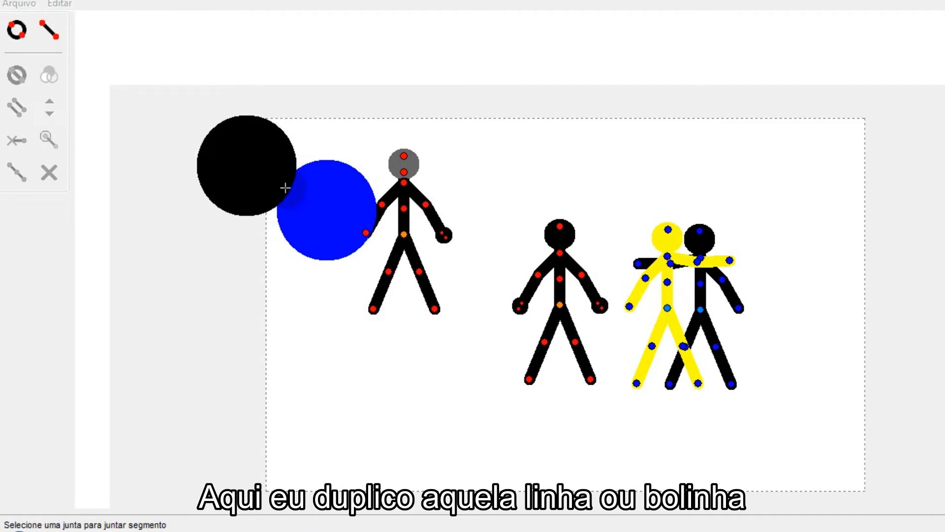
pyautogui.click(287, 187)
pyautogui.hotkey('ctrl', 'z')
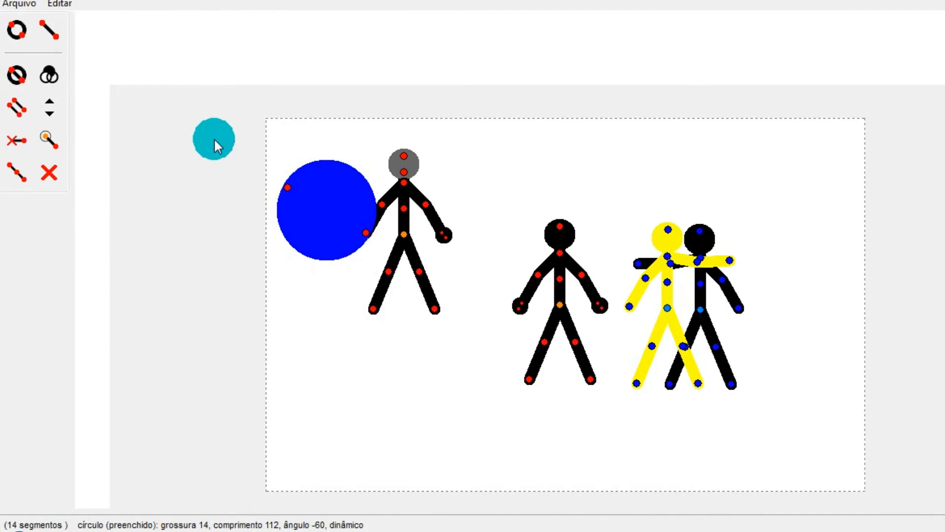
# Step: Set the filled circle's thickness to 19 and make the circle static
pyautogui.click(50, 102)
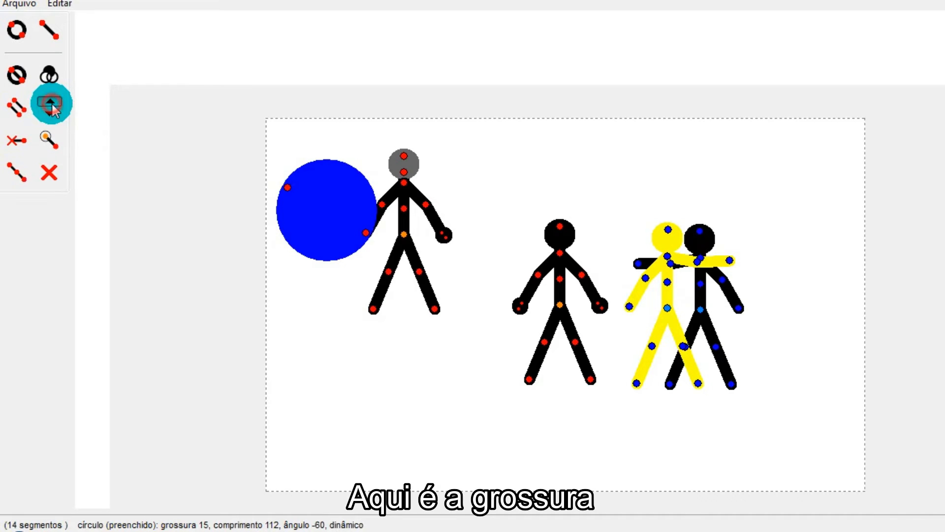
pyautogui.click(51, 113)
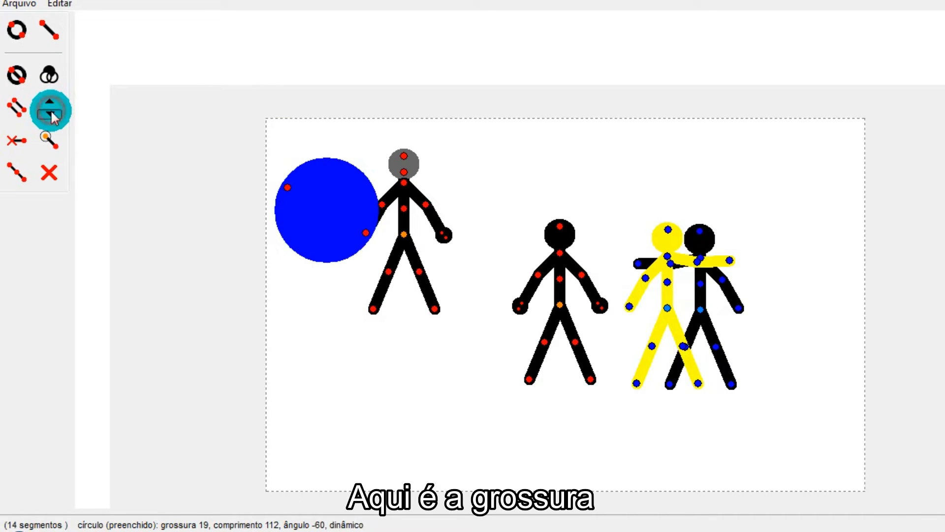
pyautogui.click(22, 140)
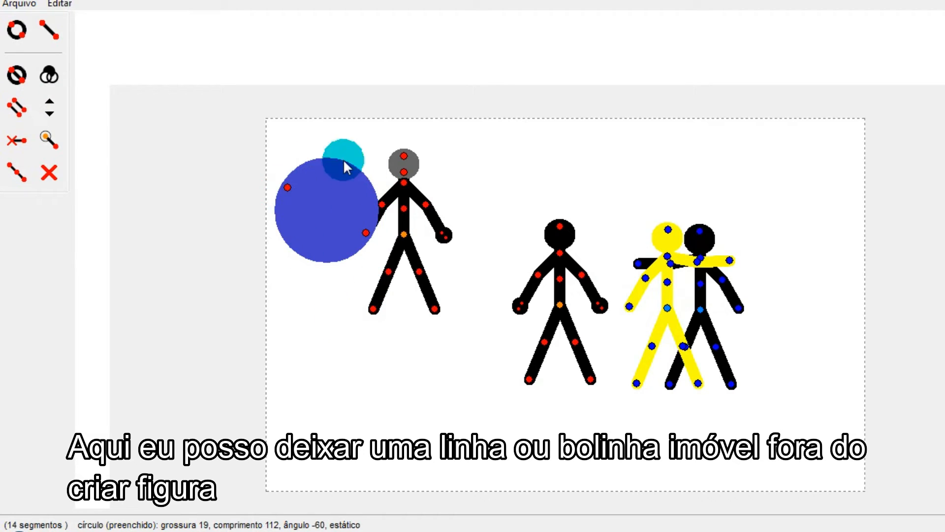
# Step: Rotate the static circle slightly around the joint at the end of the forearm
pyautogui.moveTo(286, 195); pyautogui.dragTo(306, 222)
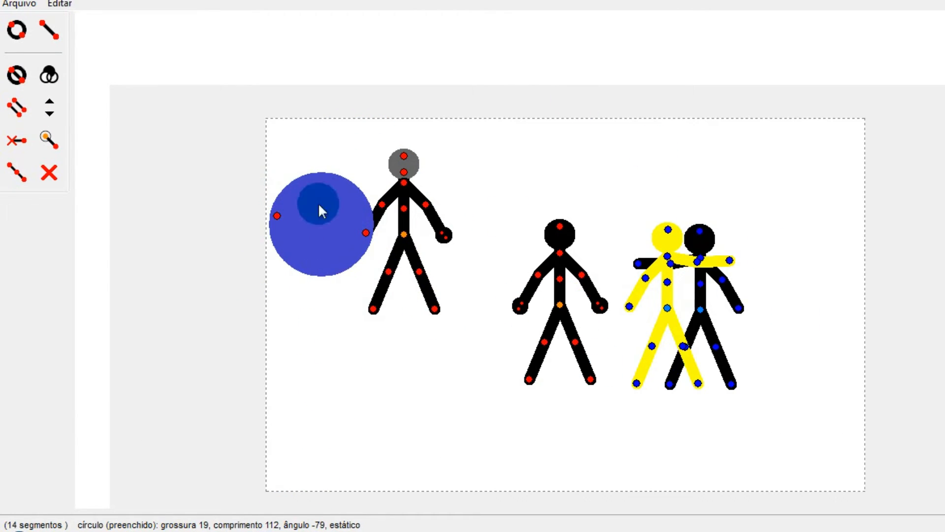
pyautogui.moveTo(656, 290); pyautogui.dragTo(844, 275)
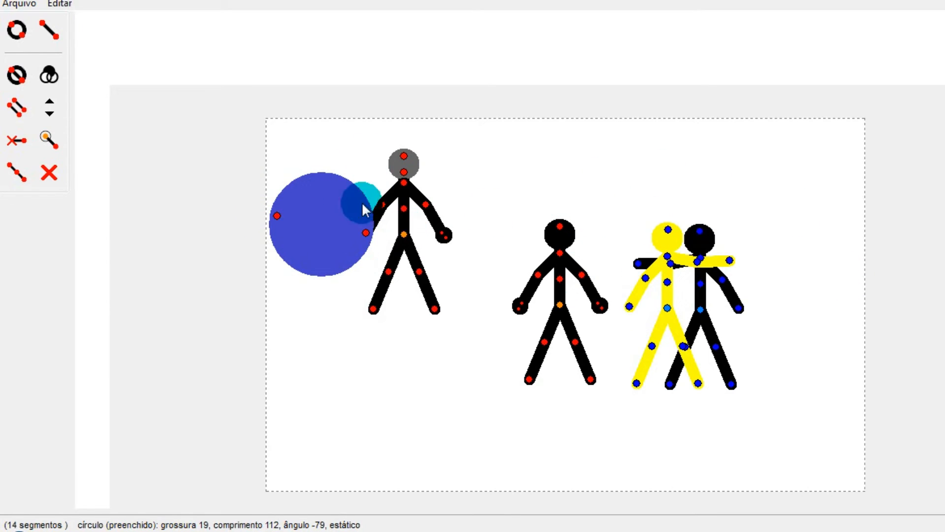
pyautogui.moveTo(367, 231); pyautogui.dragTo(350, 264)
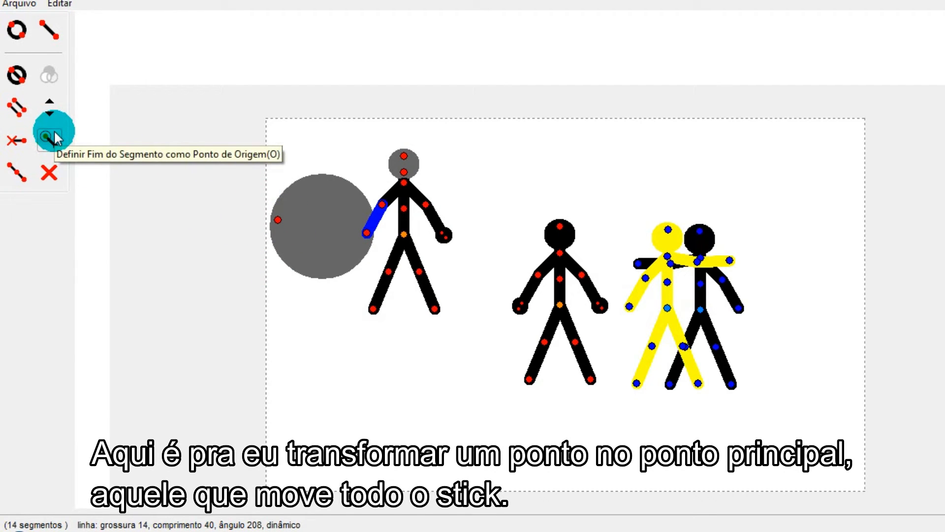
# Step: Make the static circle's outer joint the figure's origin point and move the whole figure slightly down and to the left with it
pyautogui.click(328, 223)
pyautogui.moveTo(276, 218); pyautogui.dragTo(277, 220)
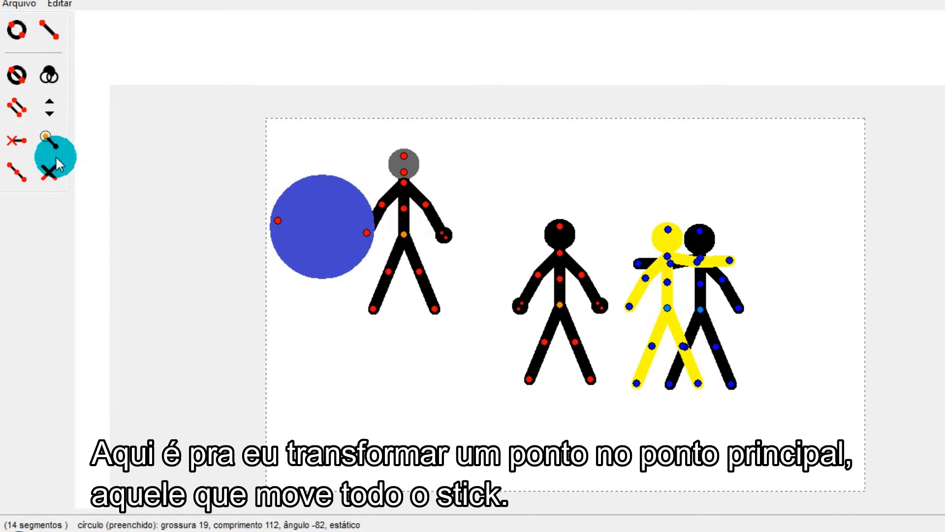
pyautogui.click(51, 144)
pyautogui.moveTo(278, 221); pyautogui.dragTo(253, 235)
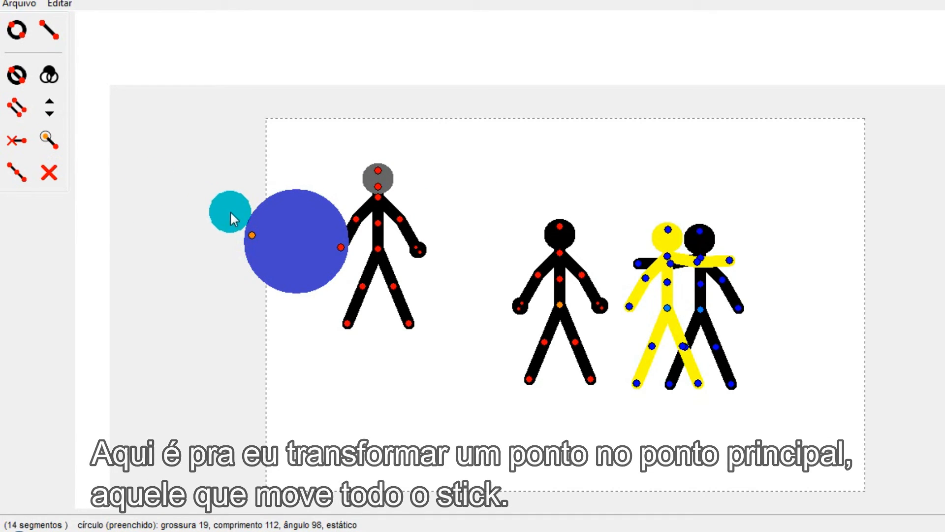
# Step: Try moving the figure's other joints and make the hip joint the origin point again
pyautogui.moveTo(379, 241); pyautogui.dragTo(350, 212)
pyautogui.moveTo(338, 262)
pyautogui.mouseDown()
pyautogui.moveTo(400, 332)
pyautogui.moveTo(358, 310)
pyautogui.moveTo(394, 299)
pyautogui.moveTo(382, 328)
pyautogui.mouseUp()
pyautogui.click(46, 139)
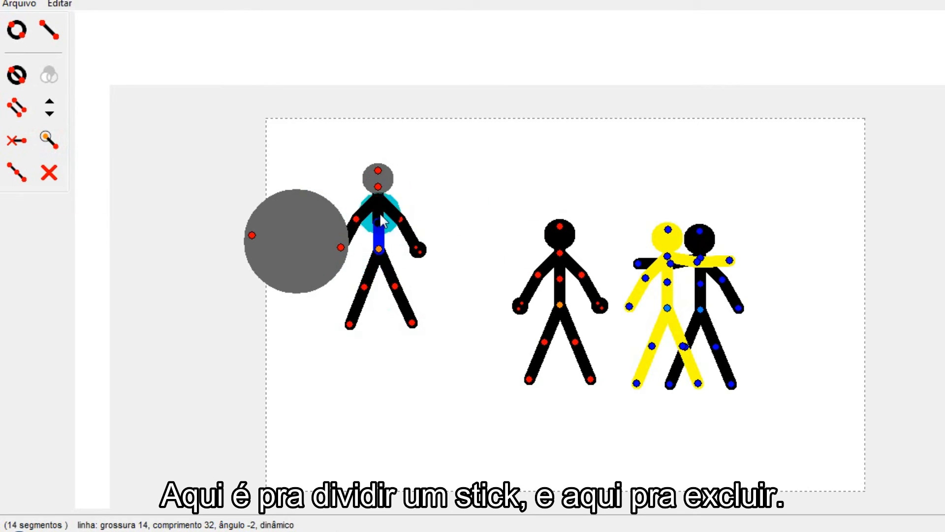
# Step: Split the selected lower torso segment in two and delete one of the resulting halves
pyautogui.click(16, 173)
pyautogui.click(505, 275)
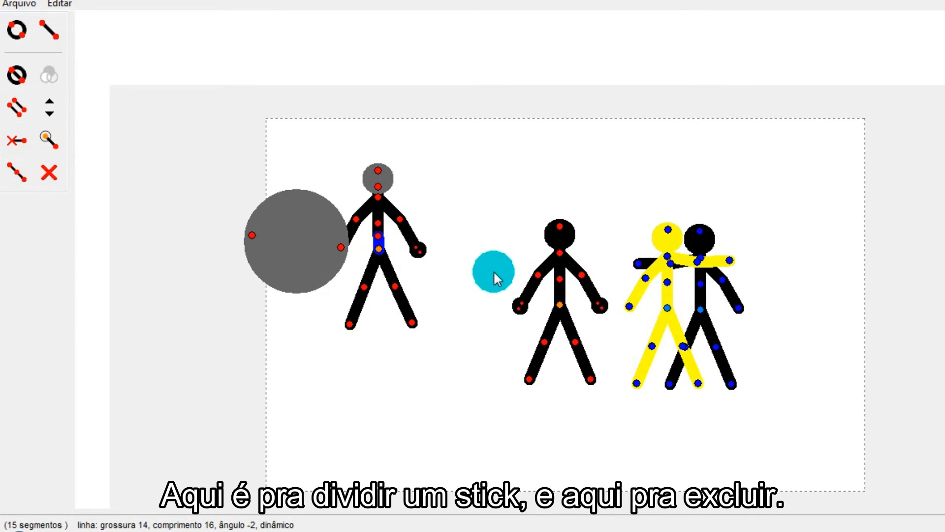
pyautogui.click(54, 173)
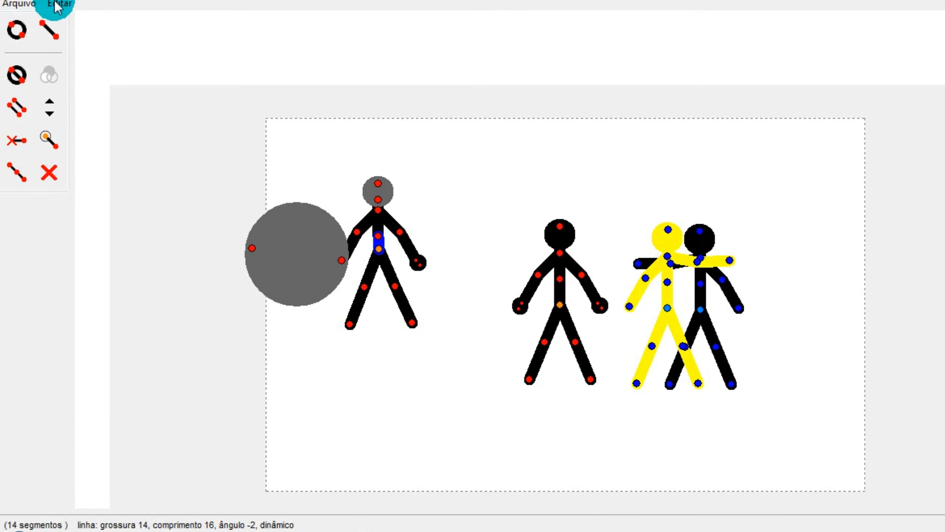
# Step: Add the figure to the animation without a name, place it beside the other figures, and try to move its static circle
pyautogui.click(22, 3)
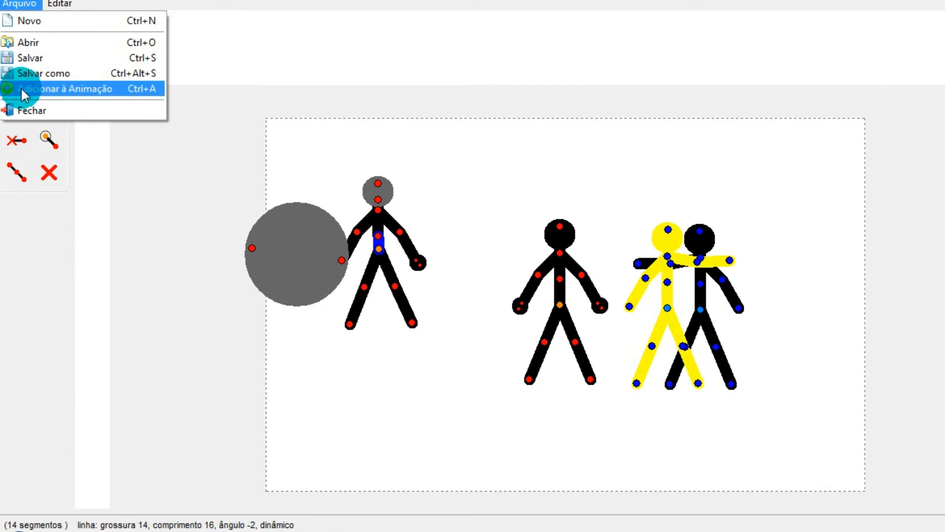
pyautogui.click(120, 91)
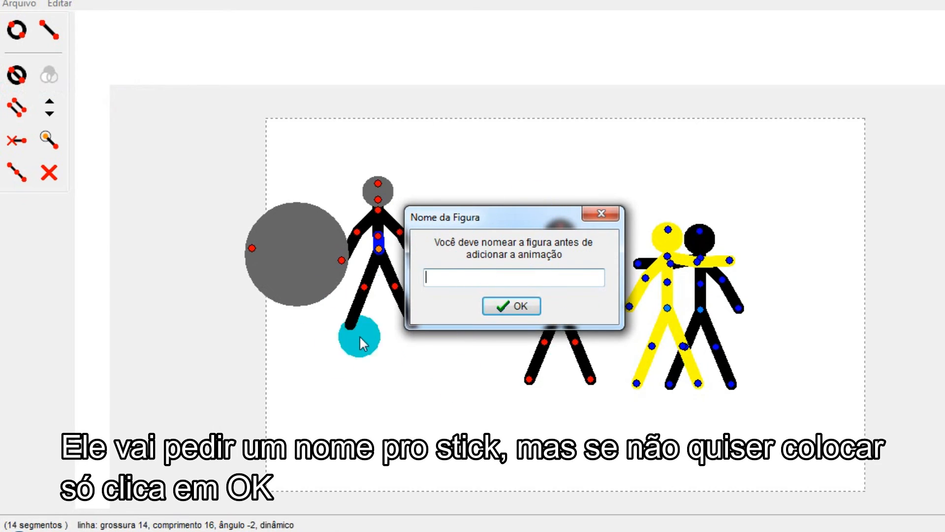
pyautogui.click(509, 308)
pyautogui.click(407, 302)
pyautogui.moveTo(558, 306); pyautogui.dragTo(413, 276)
pyautogui.click(261, 241)
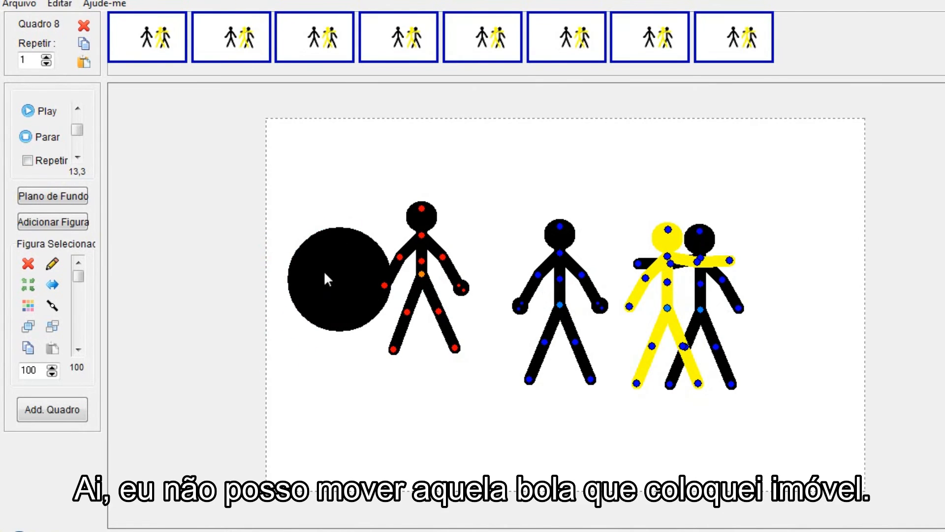
# Step: Reopen the figure builder and switch its Transparent setting to opaque and on to semi-transparent
pyautogui.click(18, 4)
pyautogui.click(71, 178)
pyautogui.click(64, 156)
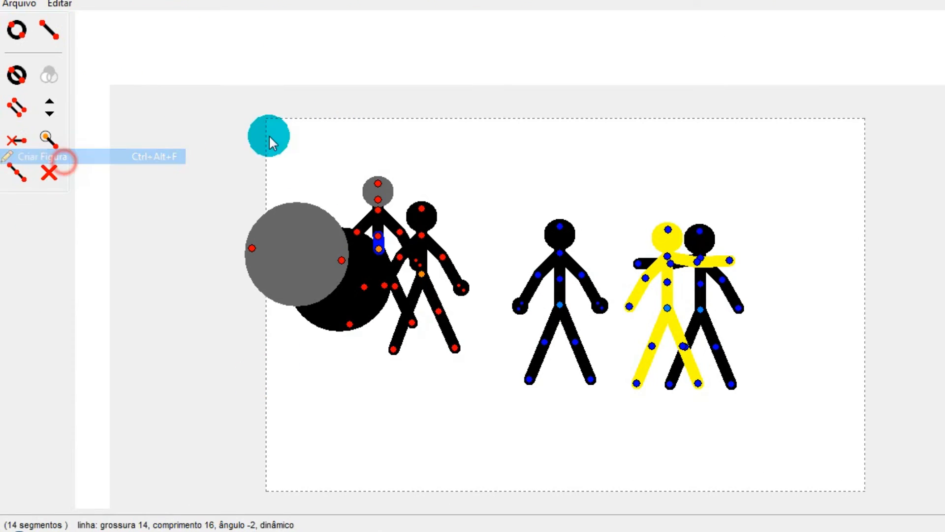
pyautogui.click(61, 5)
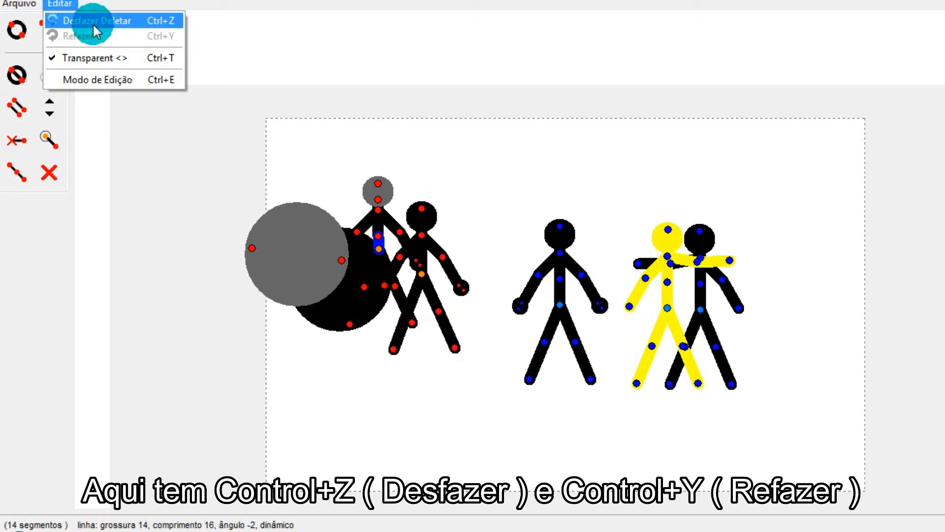
pyautogui.click(90, 57)
pyautogui.click(69, 8)
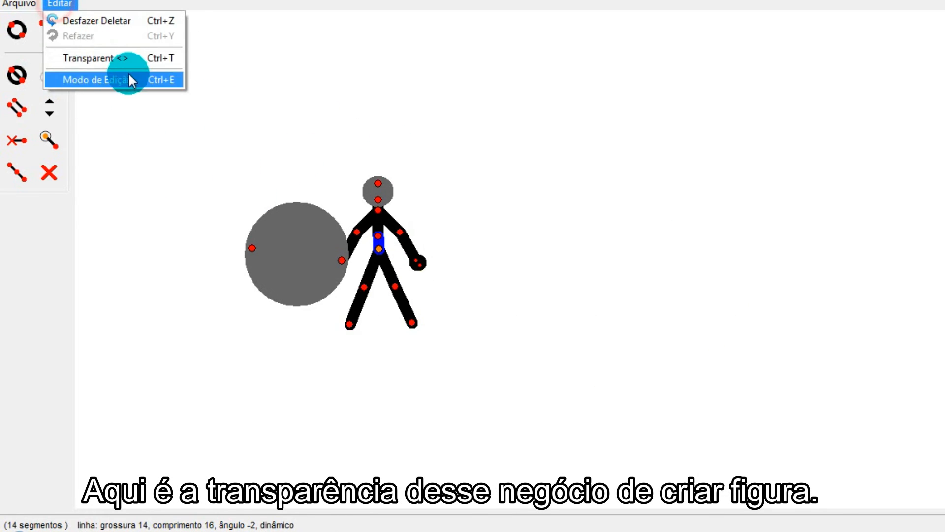
pyautogui.click(123, 57)
# Step: Turn on edit mode, shrink the builder figure's head circle and stretch its neck segment to about 18 long
pyautogui.click(53, 5)
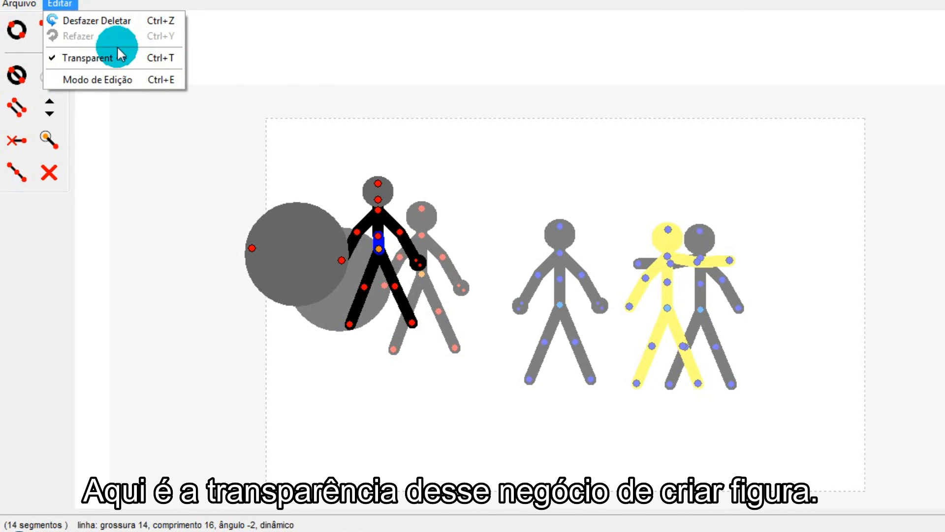
pyautogui.click(109, 79)
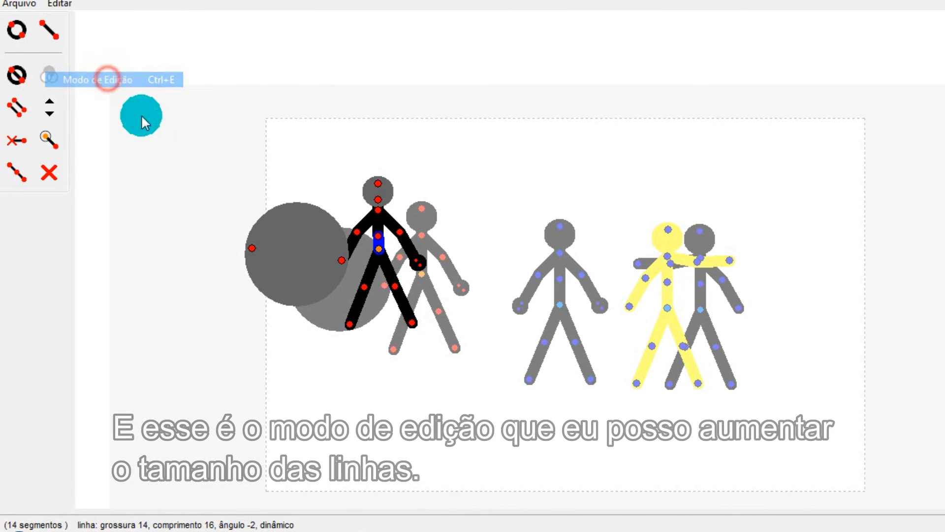
pyautogui.click(379, 181)
pyautogui.moveTo(379, 181)
pyautogui.mouseDown()
pyautogui.moveTo(363, 181)
pyautogui.moveTo(788, 183)
pyautogui.moveTo(429, 204)
pyautogui.moveTo(377, 195)
pyautogui.mouseUp()
# Step: Turn off edit mode and tilt the figure's neck segment to an angle of about -41
pyautogui.click(59, 4)
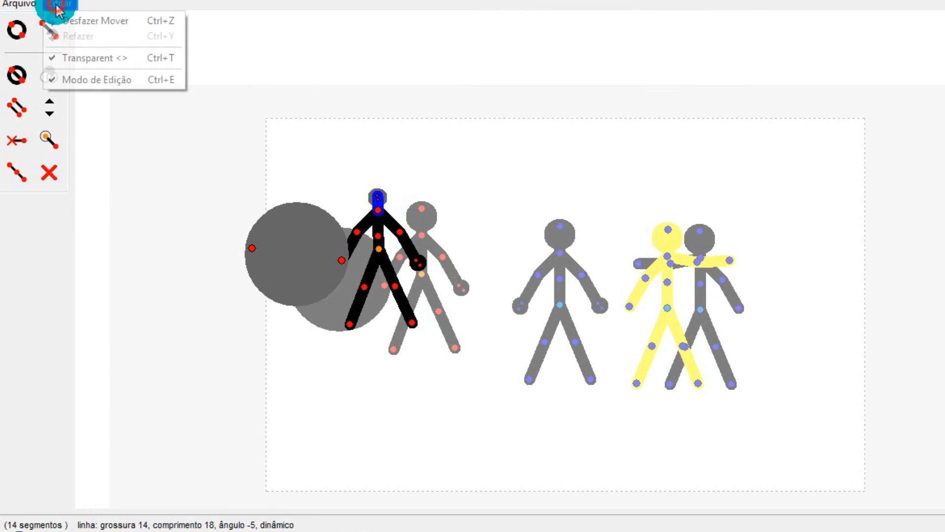
pyautogui.click(84, 77)
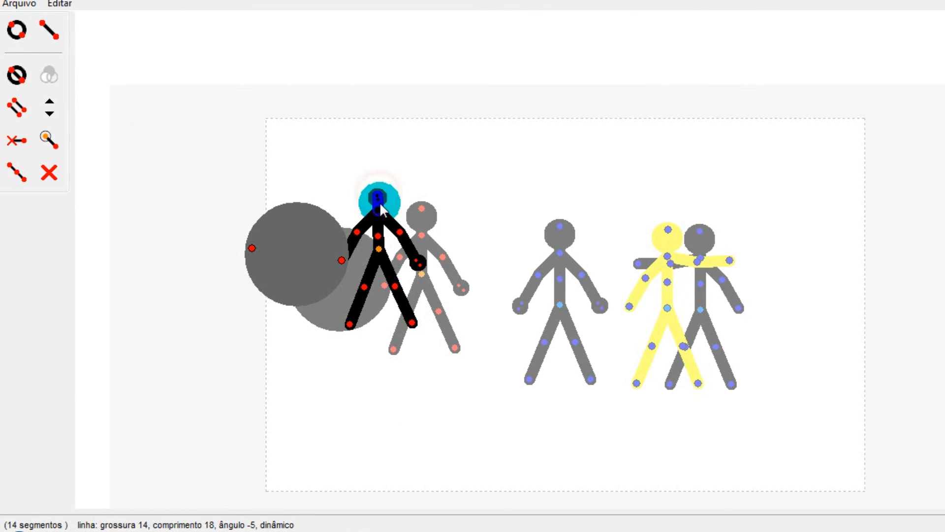
pyautogui.moveTo(377, 197)
pyautogui.mouseDown()
pyautogui.moveTo(329, 253)
pyautogui.moveTo(365, 194)
pyautogui.mouseUp()
pyautogui.click(819, 25)
pyautogui.click(22, 5)
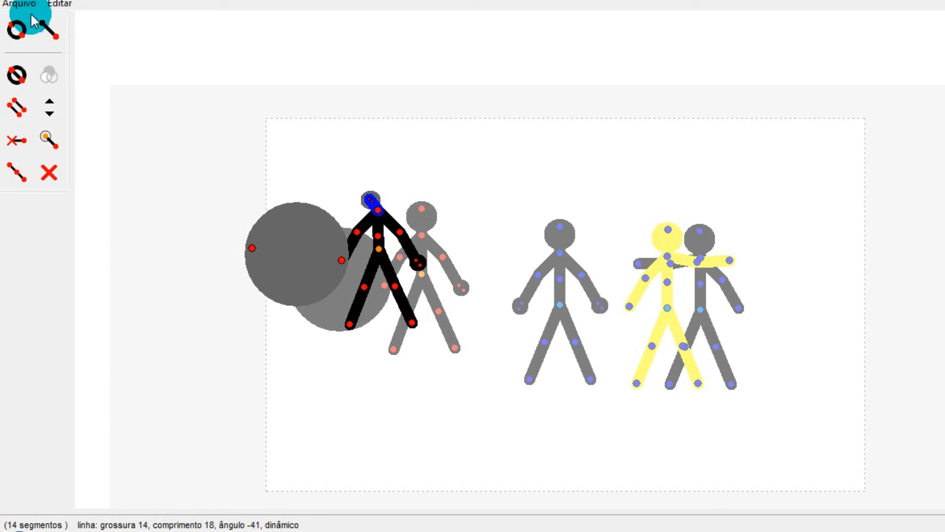
# Step: Raise the selected neck segment in the figure's stacking order
pyautogui.click(48, 104)
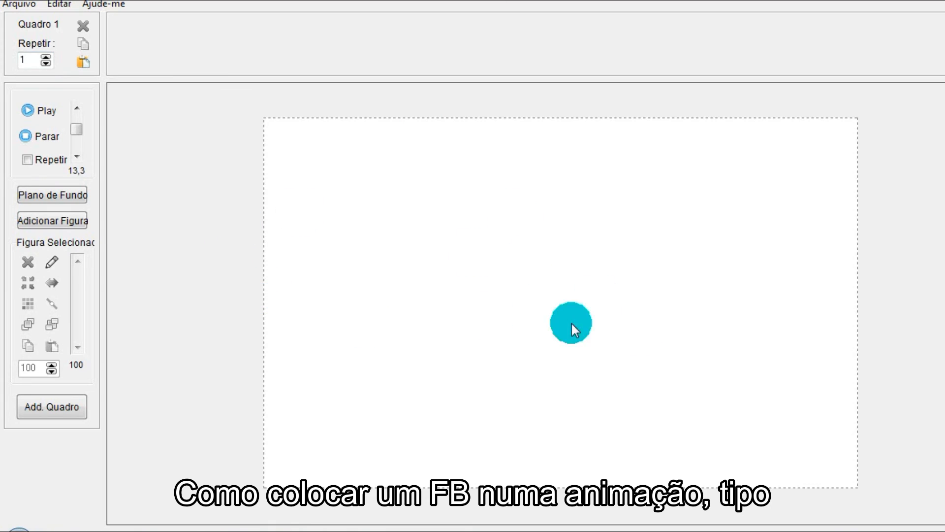
# Step: Open the saved animation containing the Dragon Ball figure and view its second frame, returning to the first
pyautogui.click(19, 4)
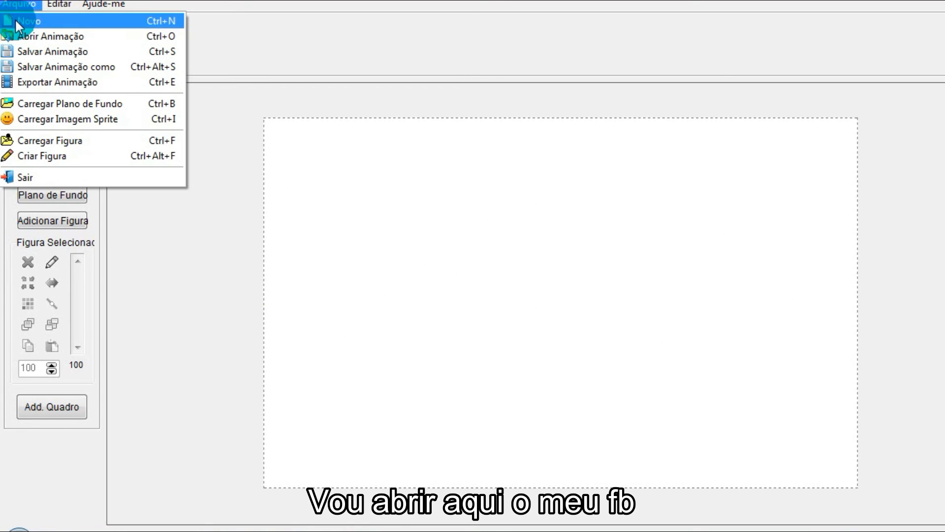
pyautogui.click(38, 34)
pyautogui.doubleClick(226, 91)
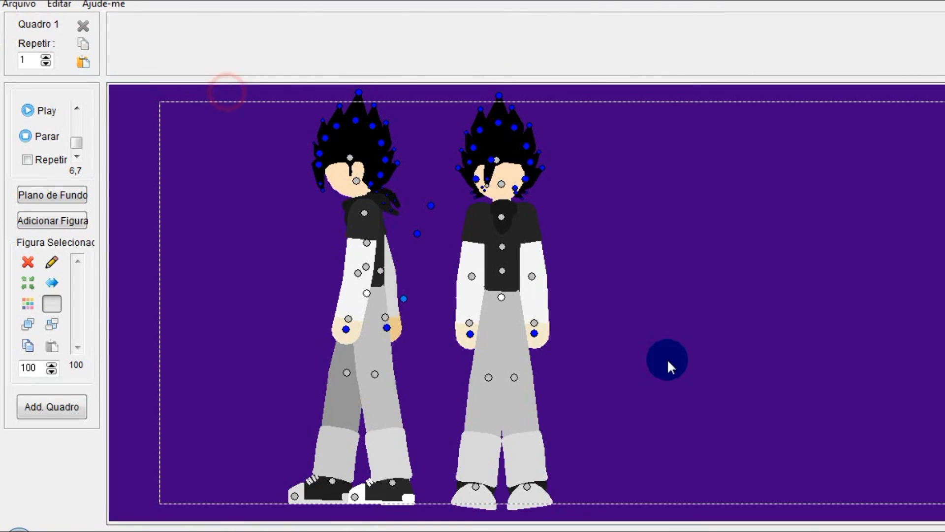
pyautogui.click(193, 50)
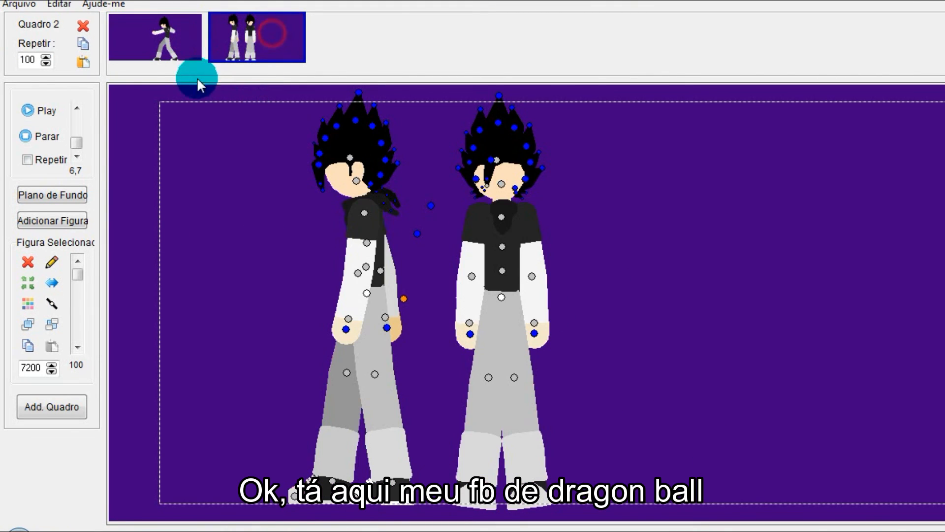
pyautogui.click(112, 36)
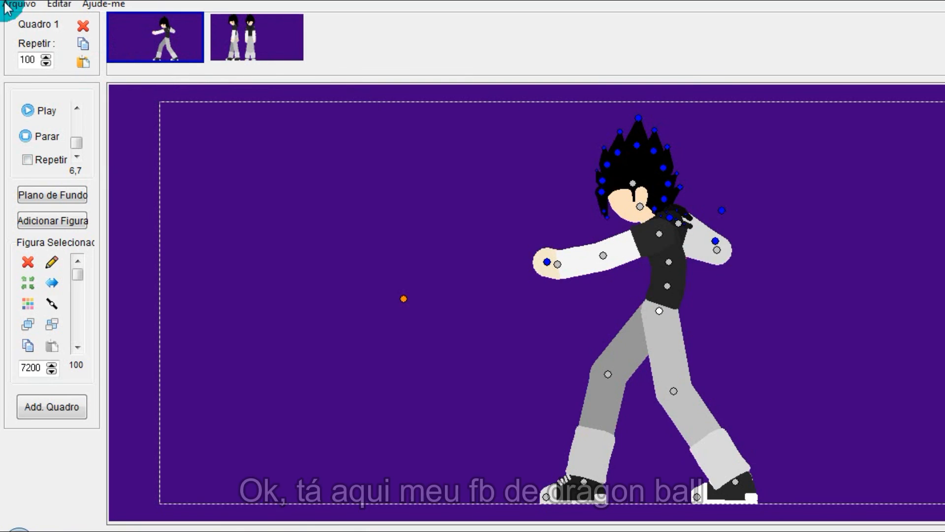
# Step: Select the whole spiky-haired fighter in the first frame by its main point and copy it
pyautogui.click(660, 308)
pyautogui.click(129, 28)
pyautogui.hotkey('ctrl', 'c')
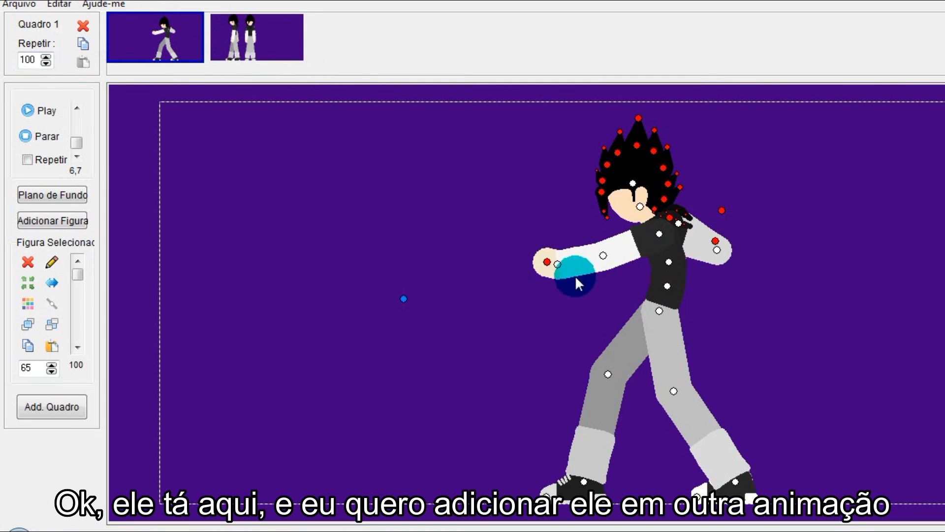
# Step: Check the second frame, return to the first, move the fighter toward the canvas centre and copy the whole figure by its main point
pyautogui.click(240, 38)
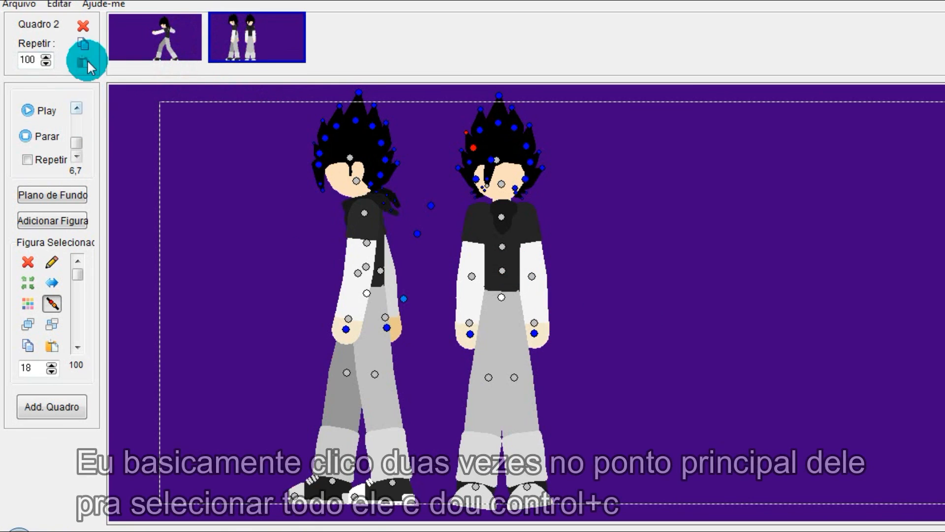
pyautogui.click(139, 37)
pyautogui.click(658, 310)
pyautogui.moveTo(658, 295); pyautogui.dragTo(511, 271)
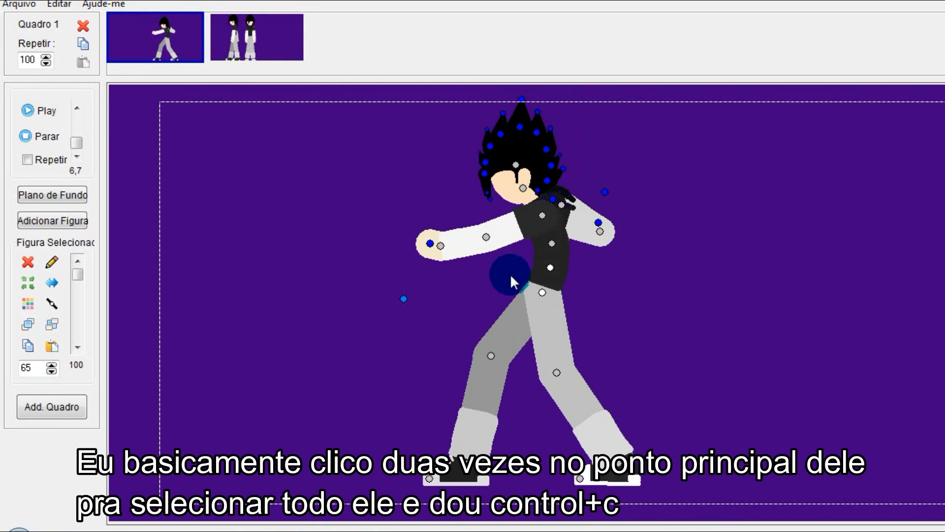
pyautogui.doubleClick(513, 269)
pyautogui.click(513, 269)
pyautogui.click(513, 269)
pyautogui.click(515, 269)
pyautogui.doubleClick(514, 269)
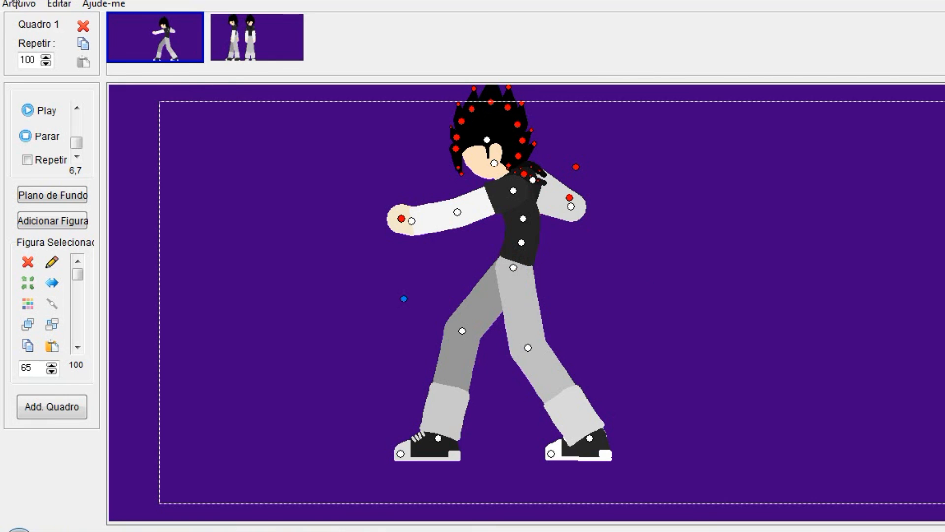
# Step: Open the other saved animation, paste the copied fighter into frame 3 and place it to the right of the existing figure
pyautogui.click(18, 4)
pyautogui.click(35, 37)
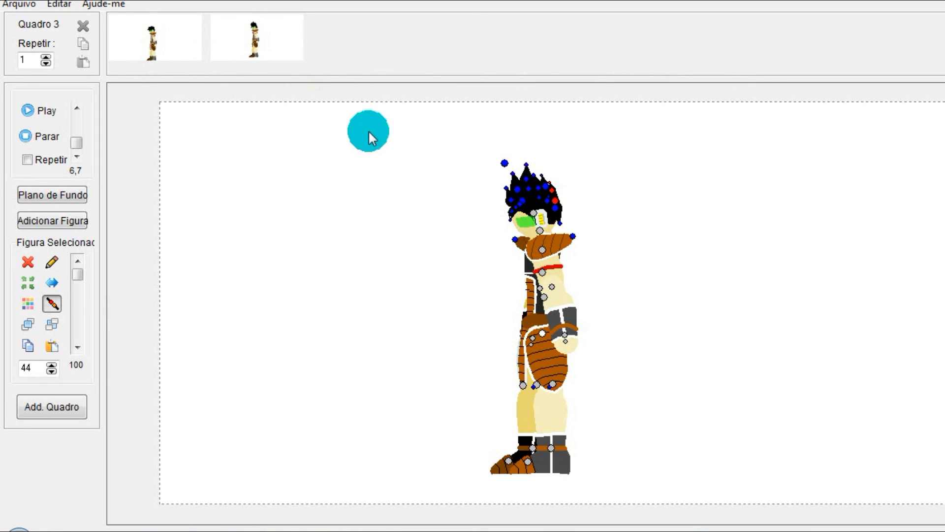
pyautogui.hotkey('ctrl', 'v')
pyautogui.click(510, 271)
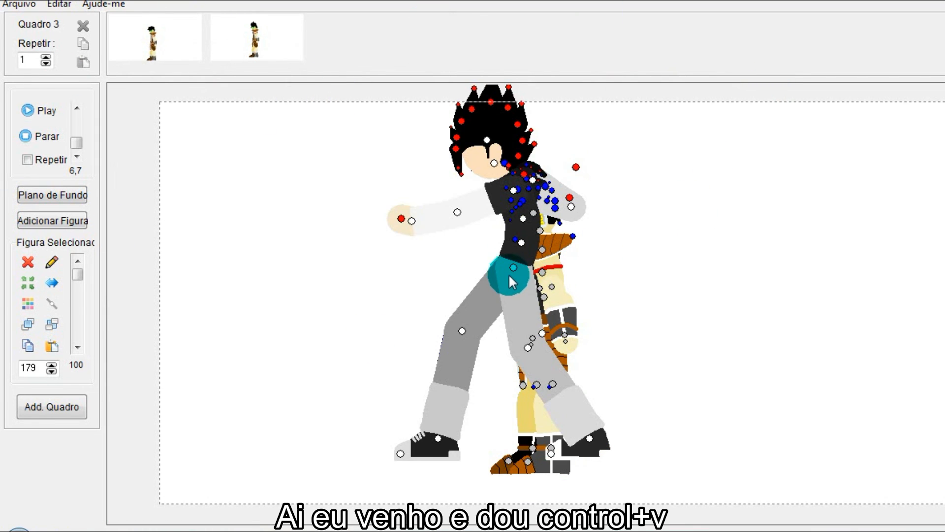
pyautogui.moveTo(530, 273); pyautogui.dragTo(716, 273)
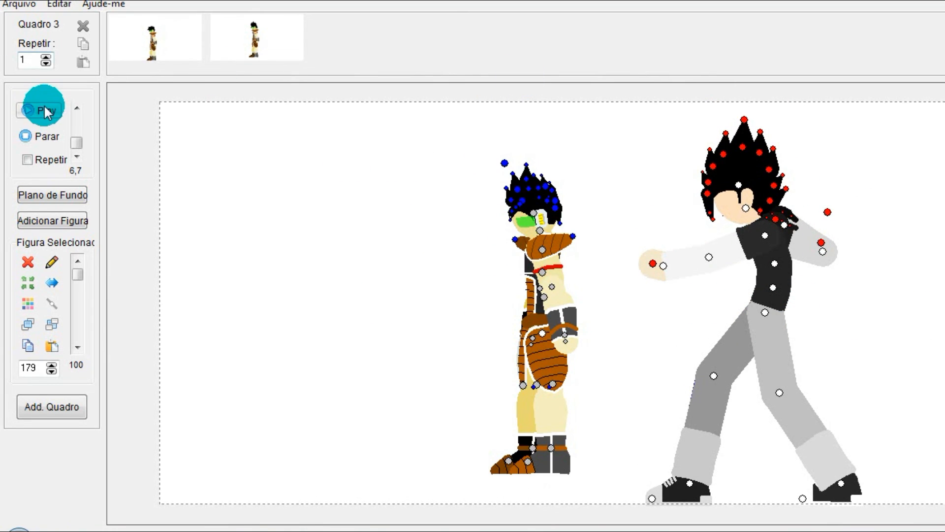
pyautogui.click(664, 255)
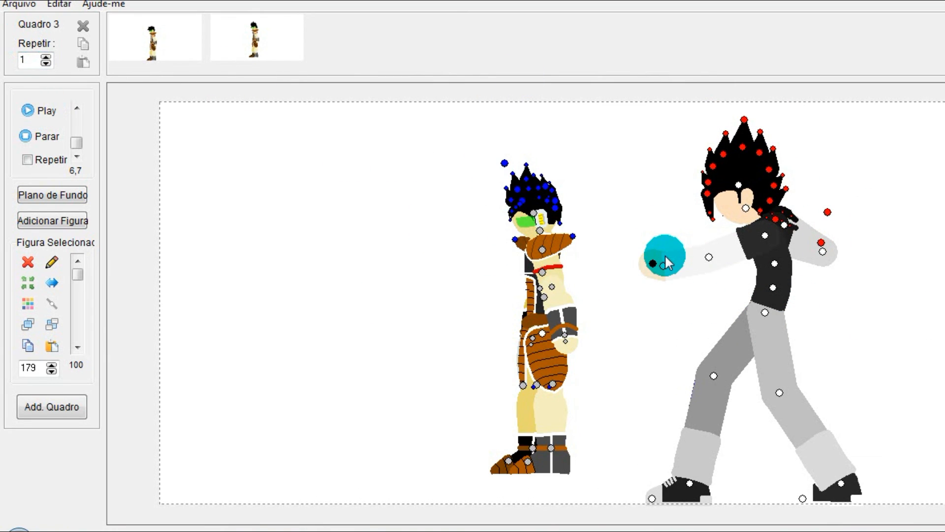